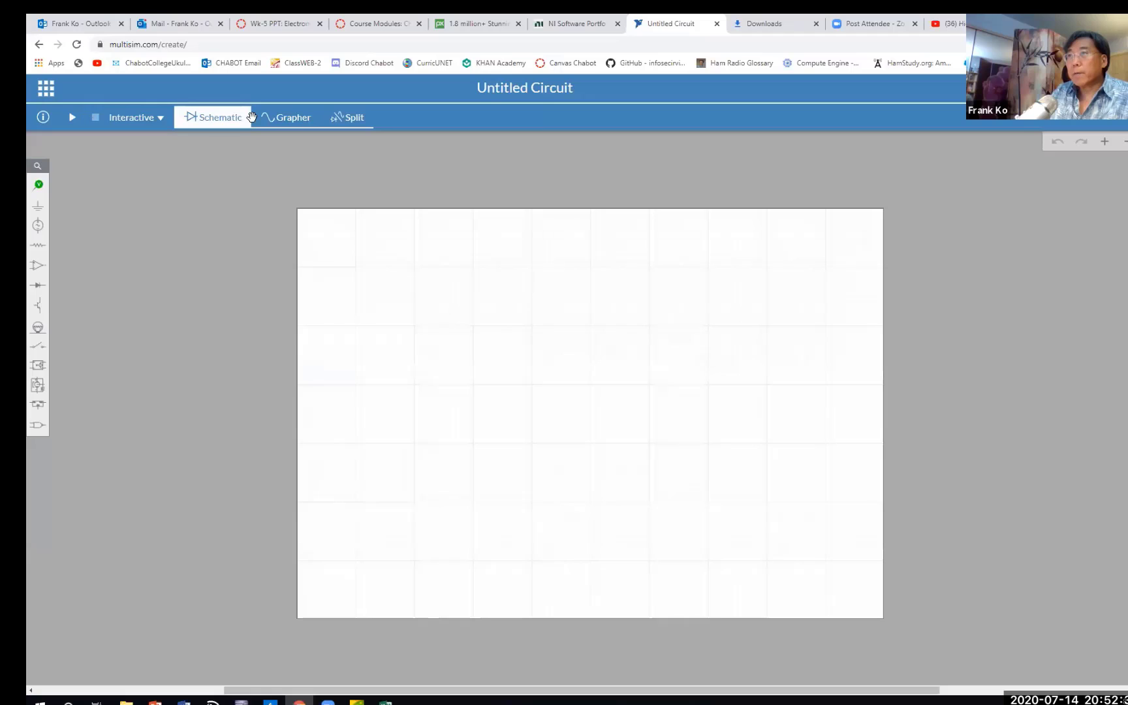
- Place an AC voltage source in the upper-left area of the blank schematic sheet
{"action": "left_click", "coordinate": [39, 226]}
{"action": "left_click", "coordinate": [412, 306]}
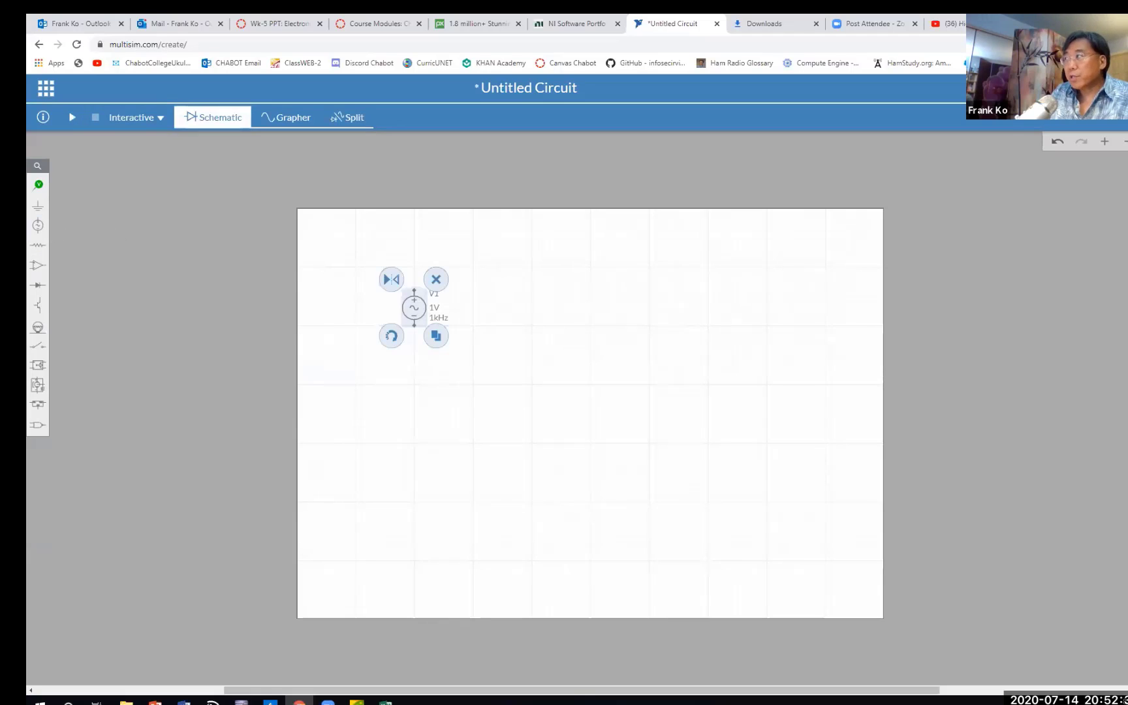
{"action": "left_click", "coordinate": [1106, 144]}
{"action": "left_click", "coordinate": [1106, 145]}
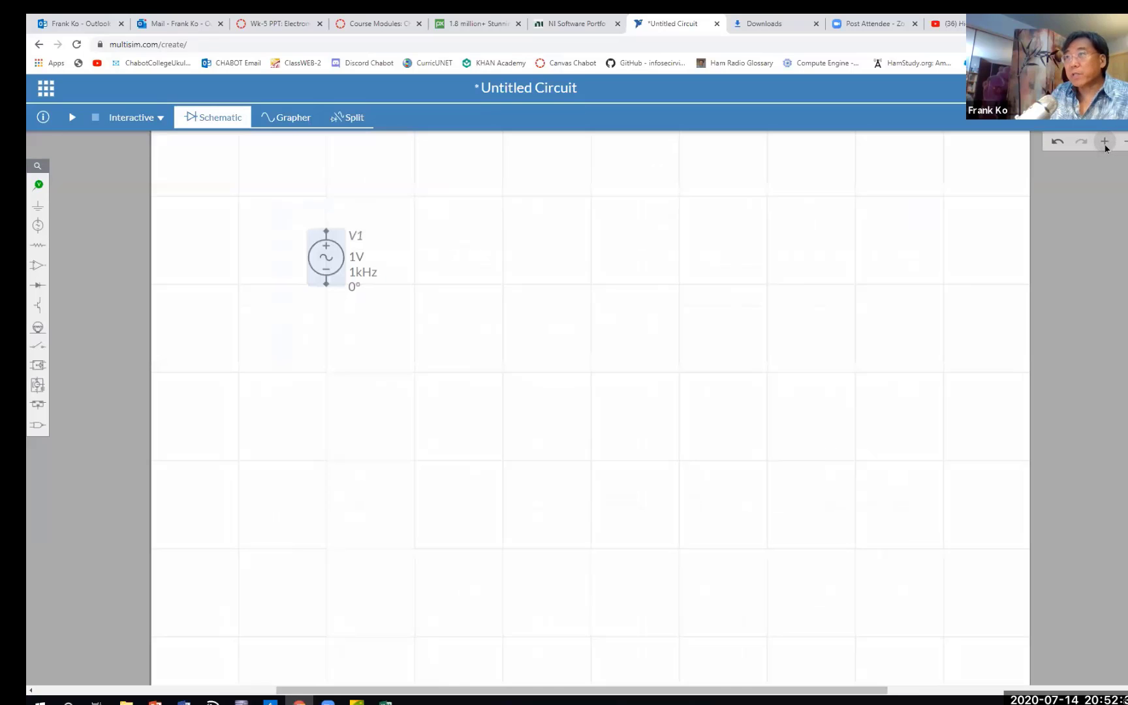
{"action": "left_click", "coordinate": [594, 350]}
{"action": "left_click", "coordinate": [319, 288]}
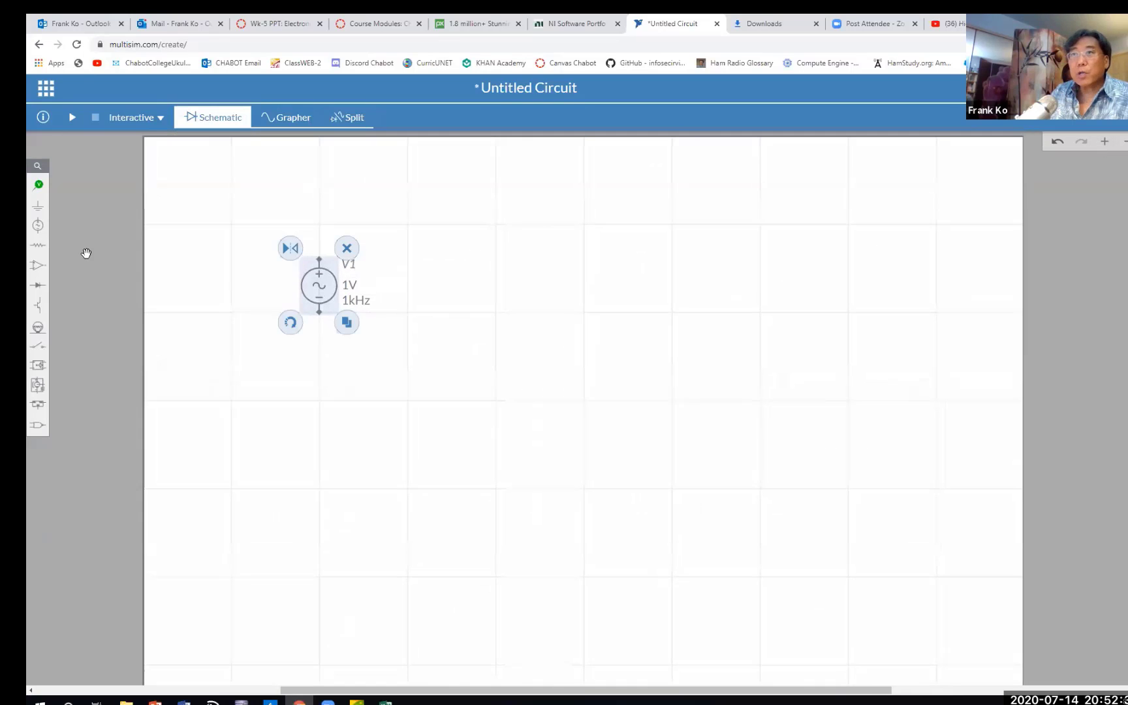
- Place two horizontal resistors side by side above and to the right of the voltage source
{"action": "left_click", "coordinate": [38, 245]}
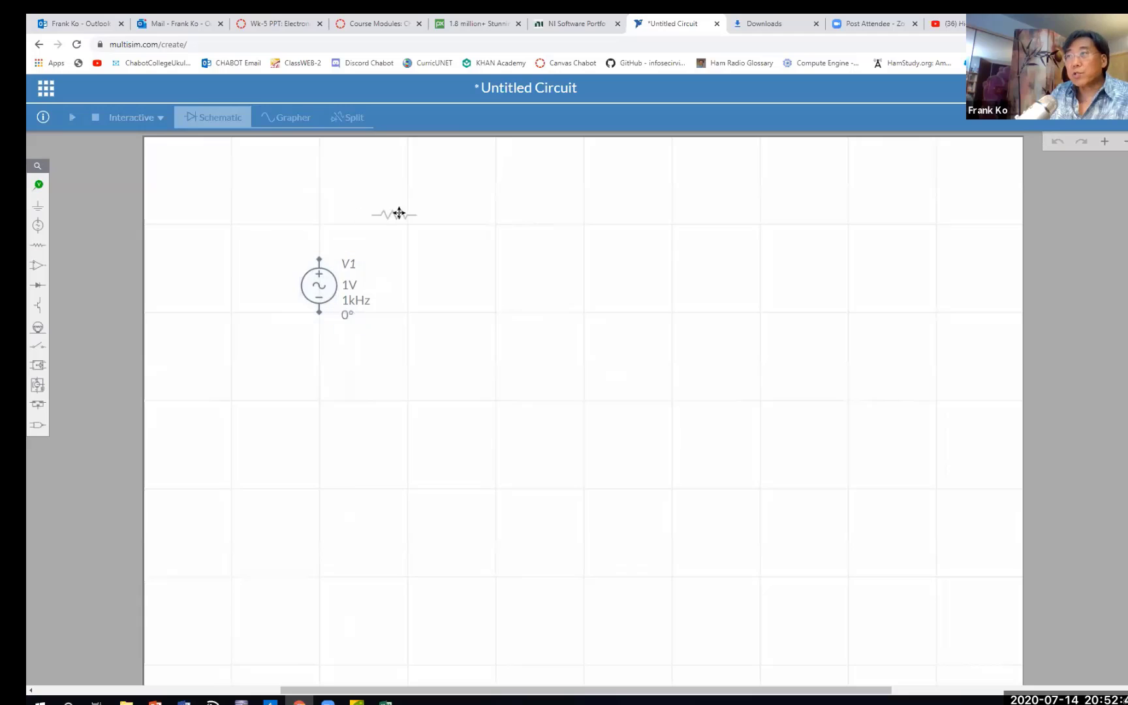
{"action": "left_click", "coordinate": [403, 215]}
{"action": "left_click", "coordinate": [43, 249]}
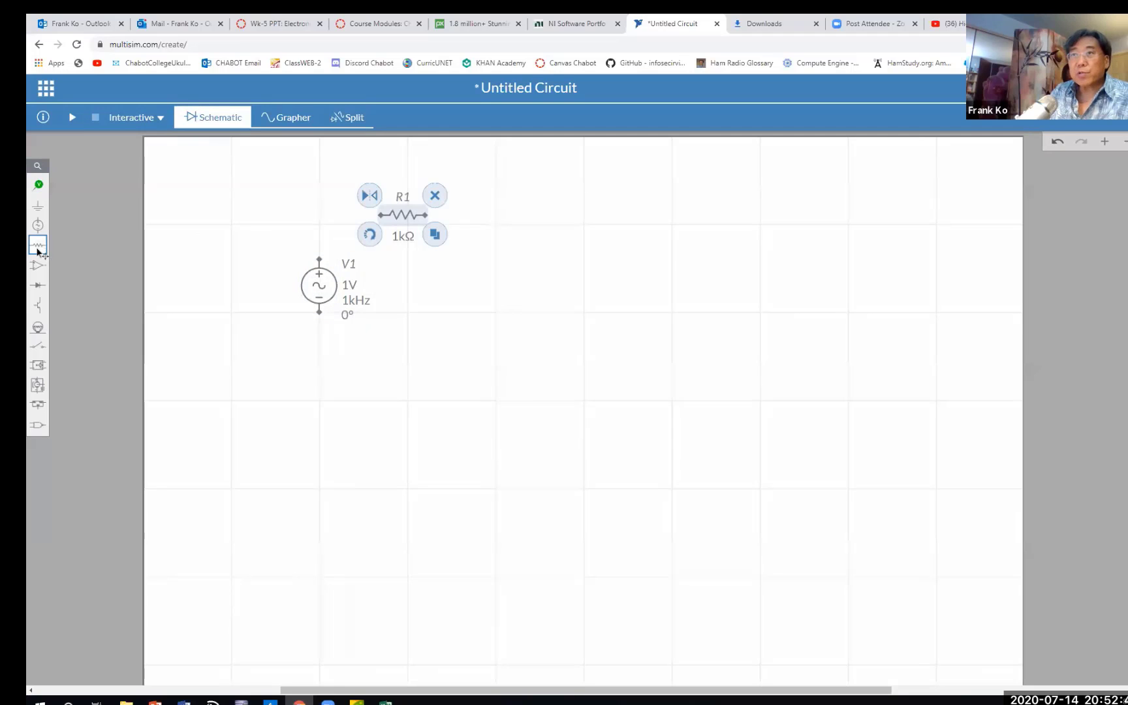
{"action": "left_click", "coordinate": [504, 214]}
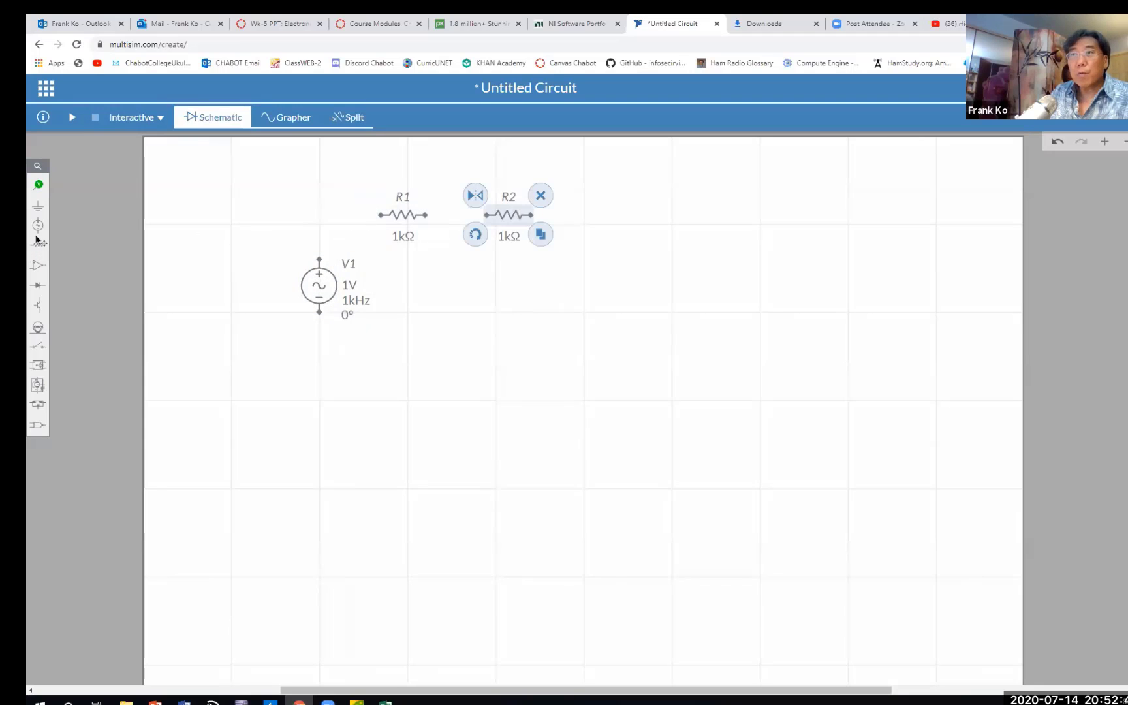
- Place a third resistor below and to the right of R2 and rotate it to vertical
{"action": "left_click", "coordinate": [38, 245]}
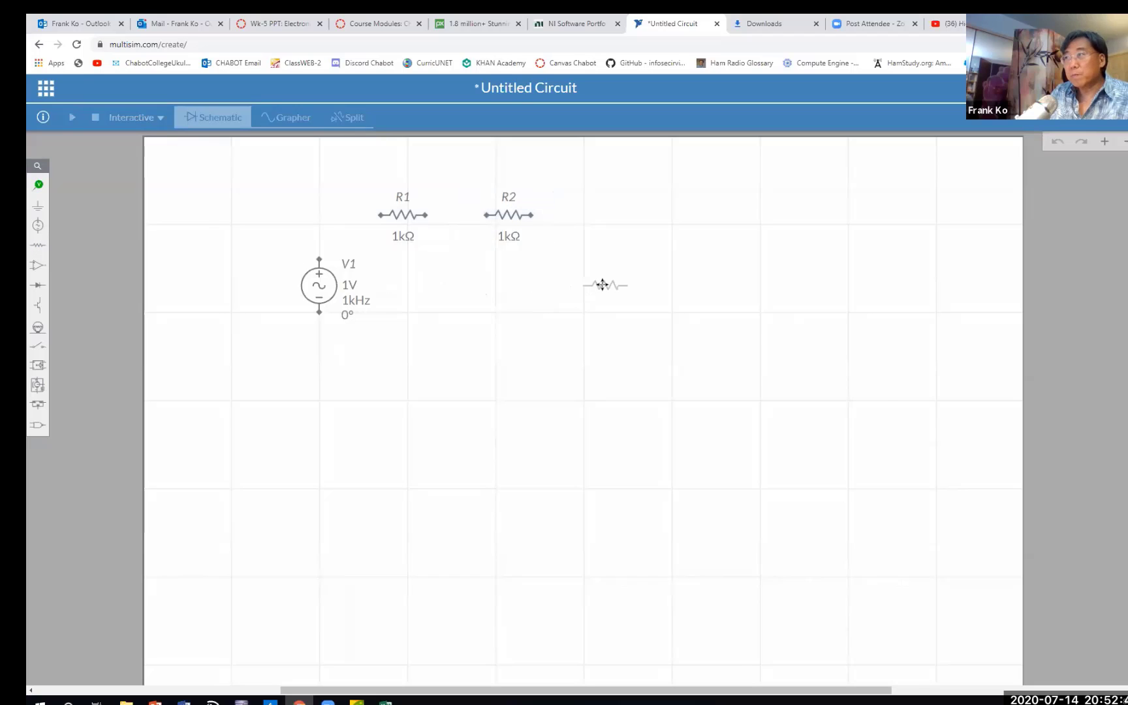
{"action": "left_click", "coordinate": [591, 285]}
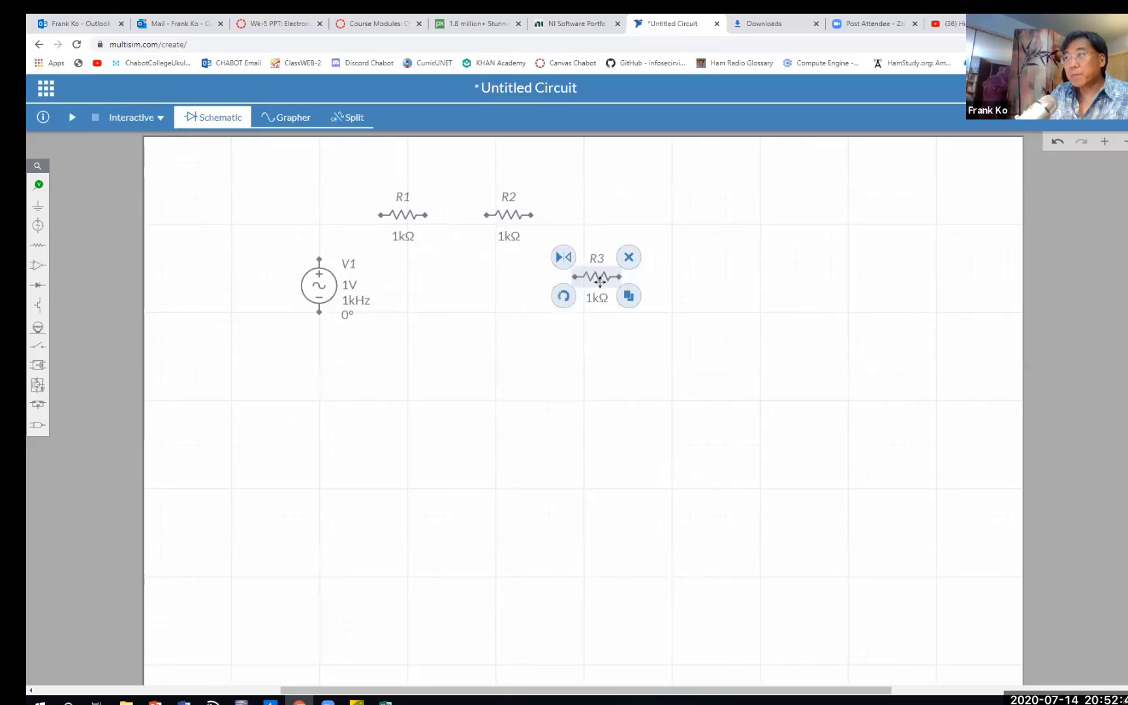
{"action": "left_click", "coordinate": [563, 297]}
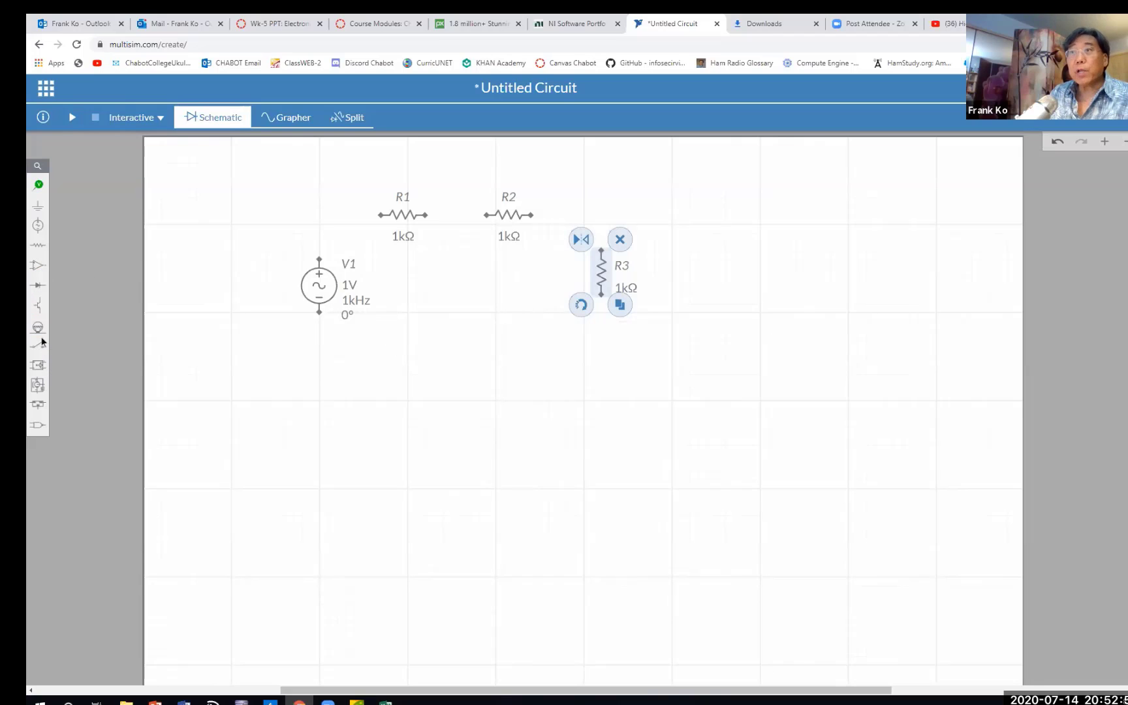
- Place a ground symbol below the resistors, midway between the voltage source and R3
{"action": "left_click", "coordinate": [37, 206]}
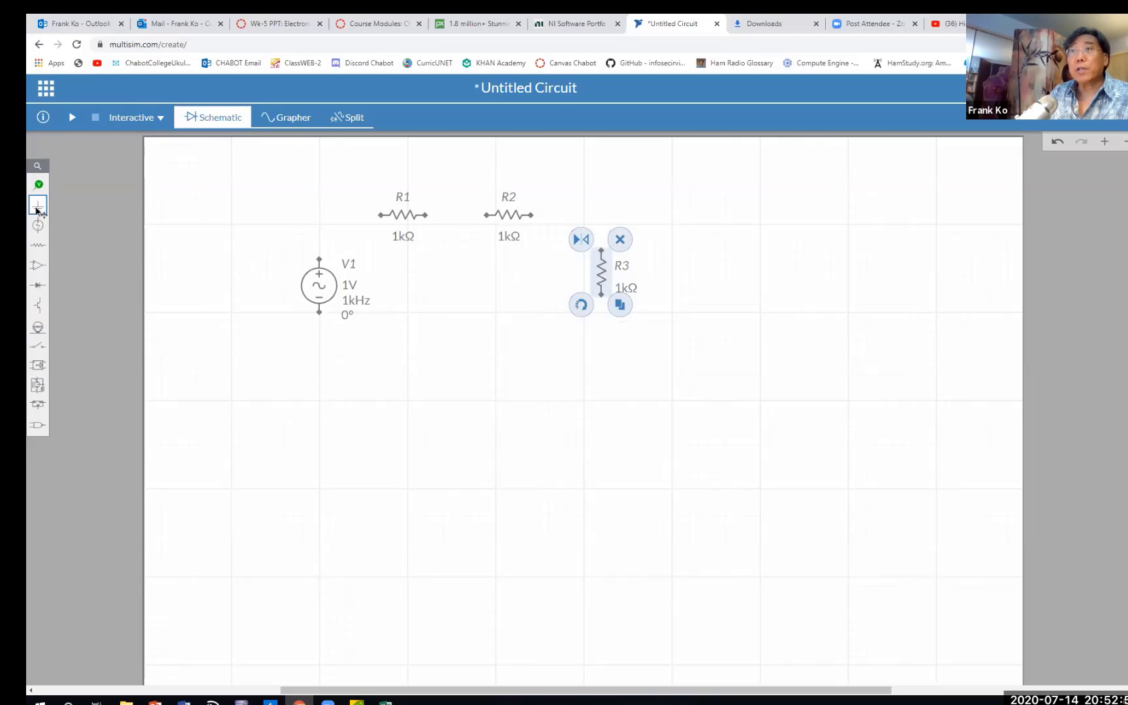
{"action": "left_click", "coordinate": [470, 354]}
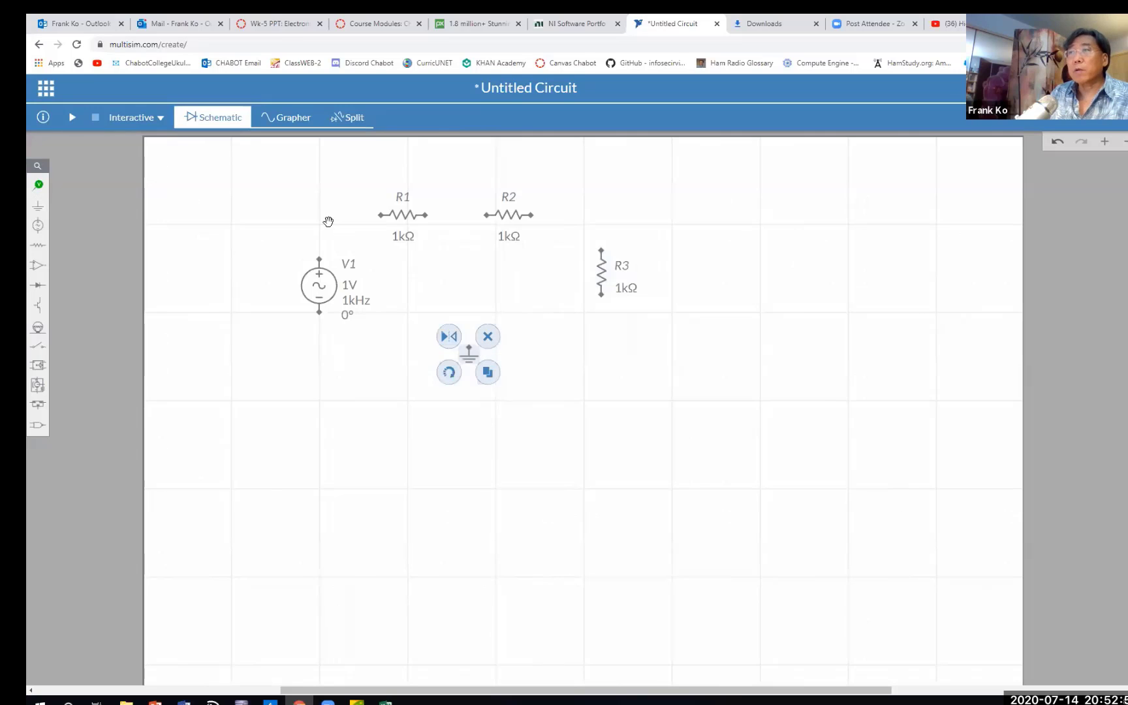
{"action": "left_click", "coordinate": [431, 309]}
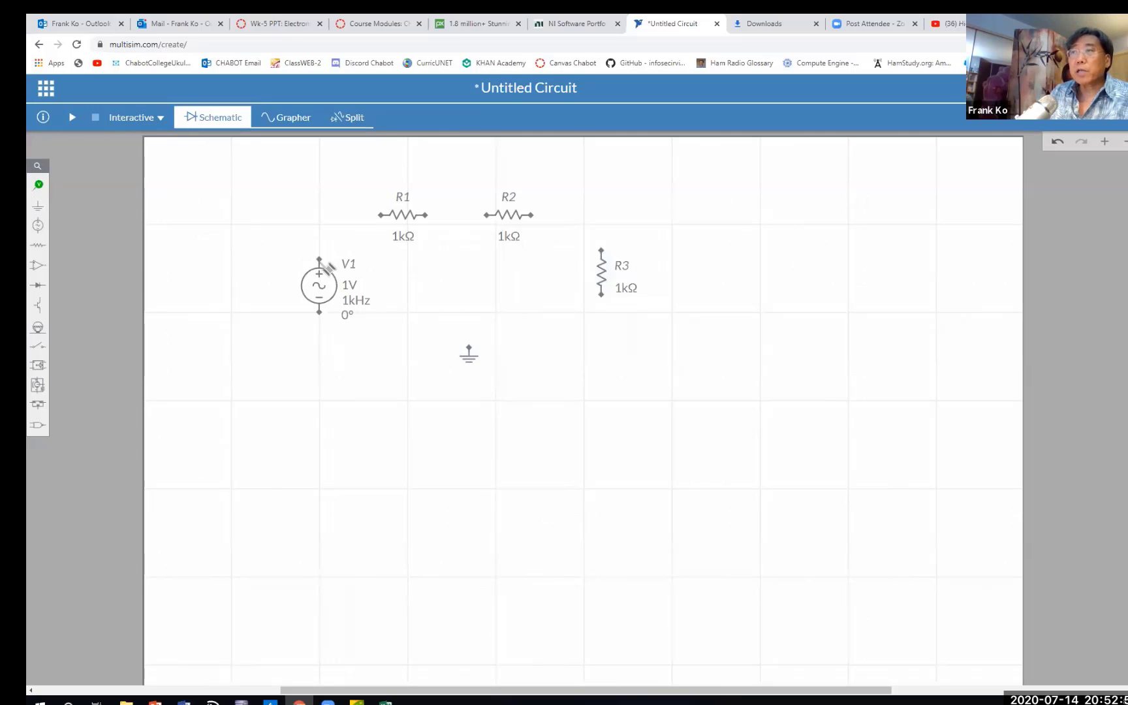
- Wire the source's positive terminal through R1 and R2 in series to the upper terminal of R3
{"action": "left_click", "coordinate": [318, 261]}
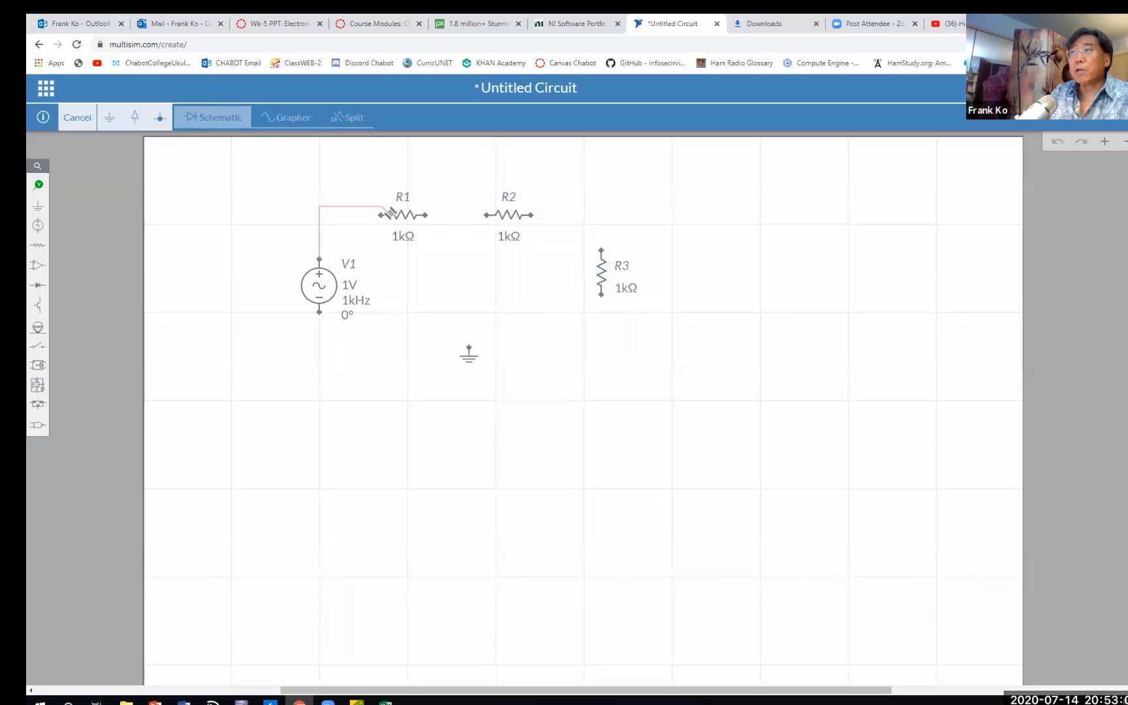
{"action": "left_click", "coordinate": [383, 215]}
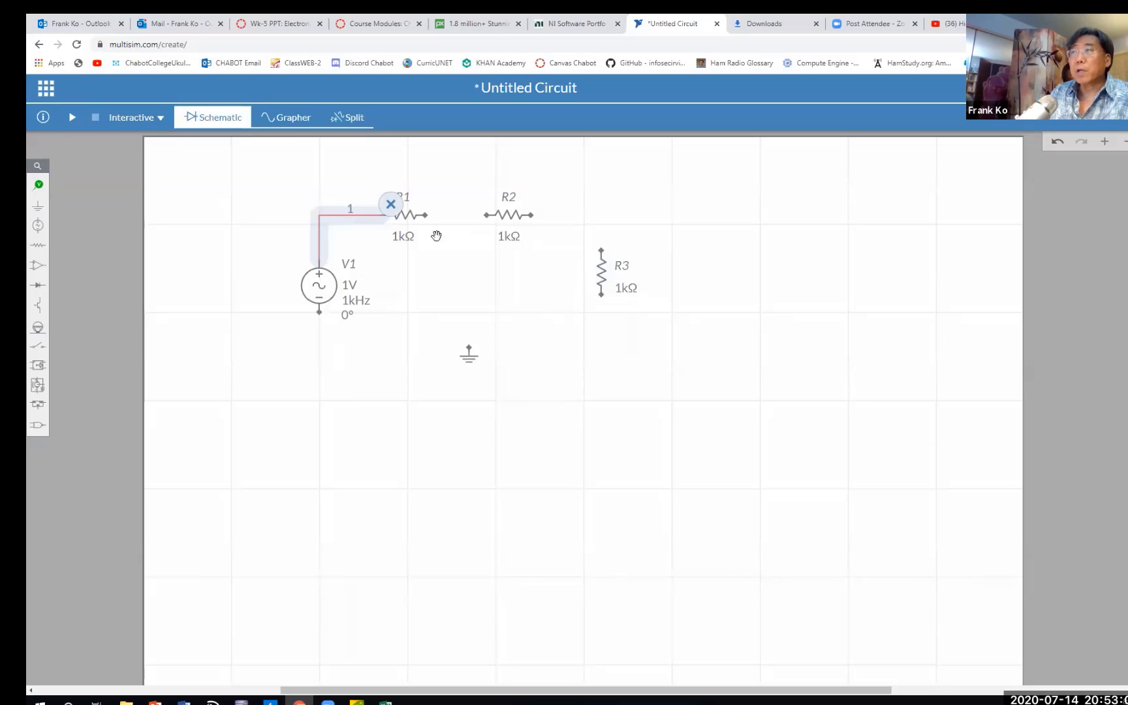
{"action": "left_click", "coordinate": [426, 216]}
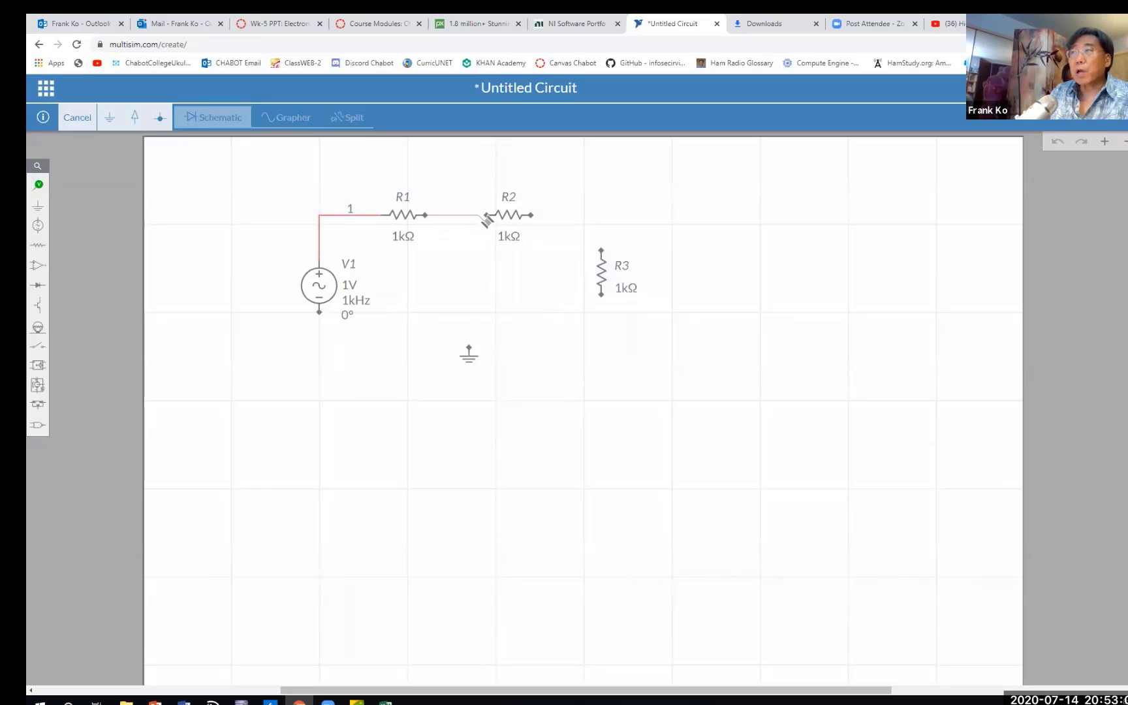
{"action": "left_click", "coordinate": [489, 216]}
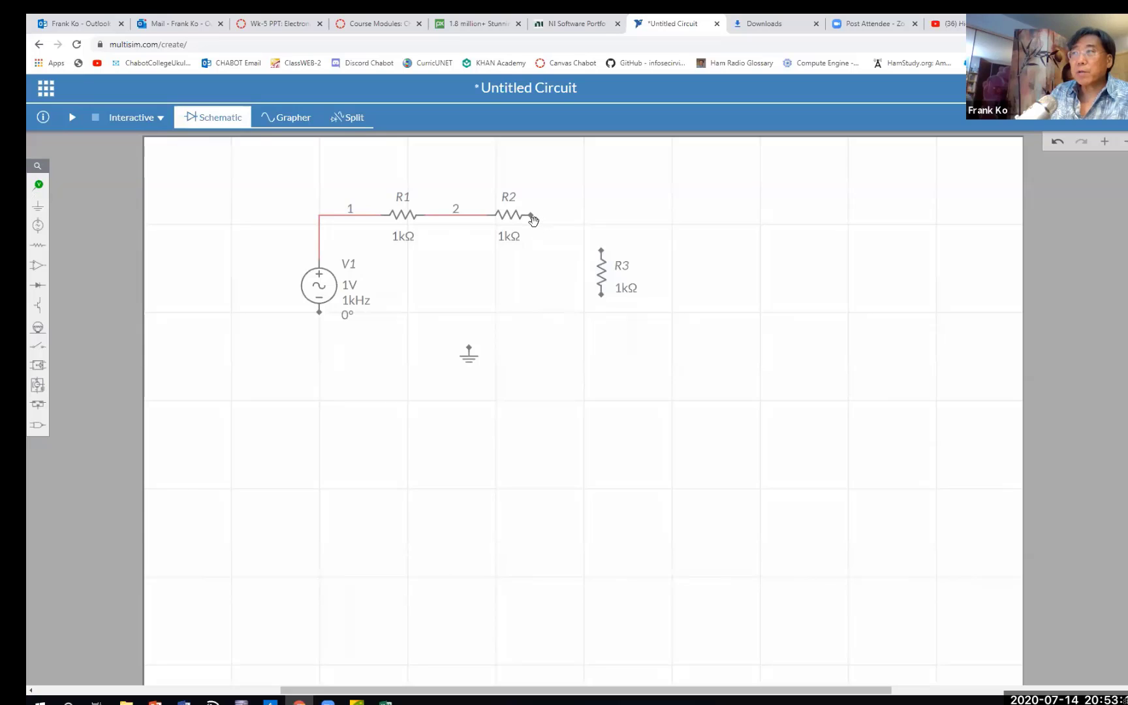
{"action": "left_click", "coordinate": [530, 217]}
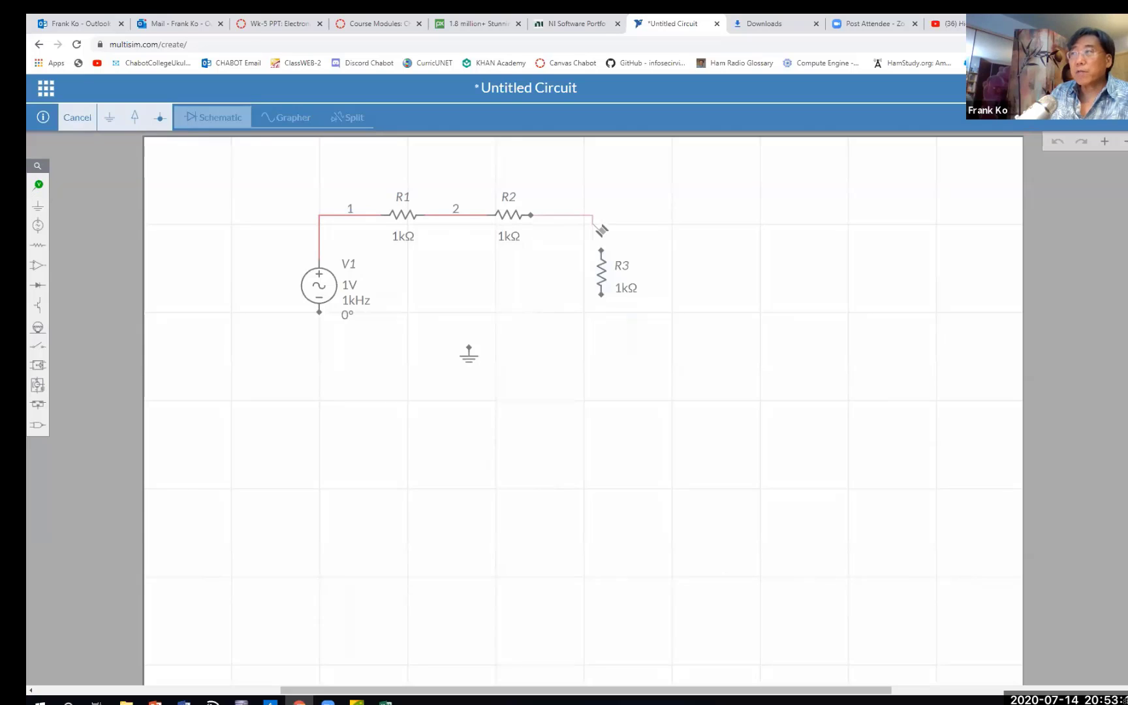
{"action": "left_click", "coordinate": [601, 251]}
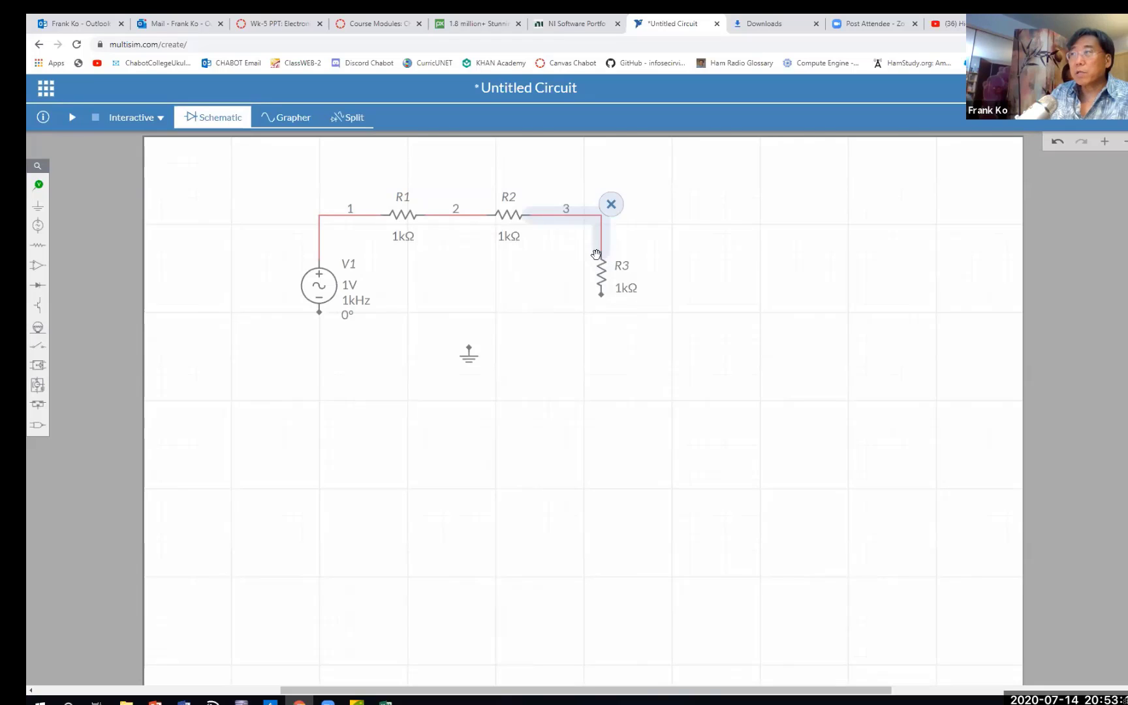
- Wire the lower terminal of R3 and the source's negative terminal to the ground symbol to close the loop
{"action": "left_click", "coordinate": [601, 295]}
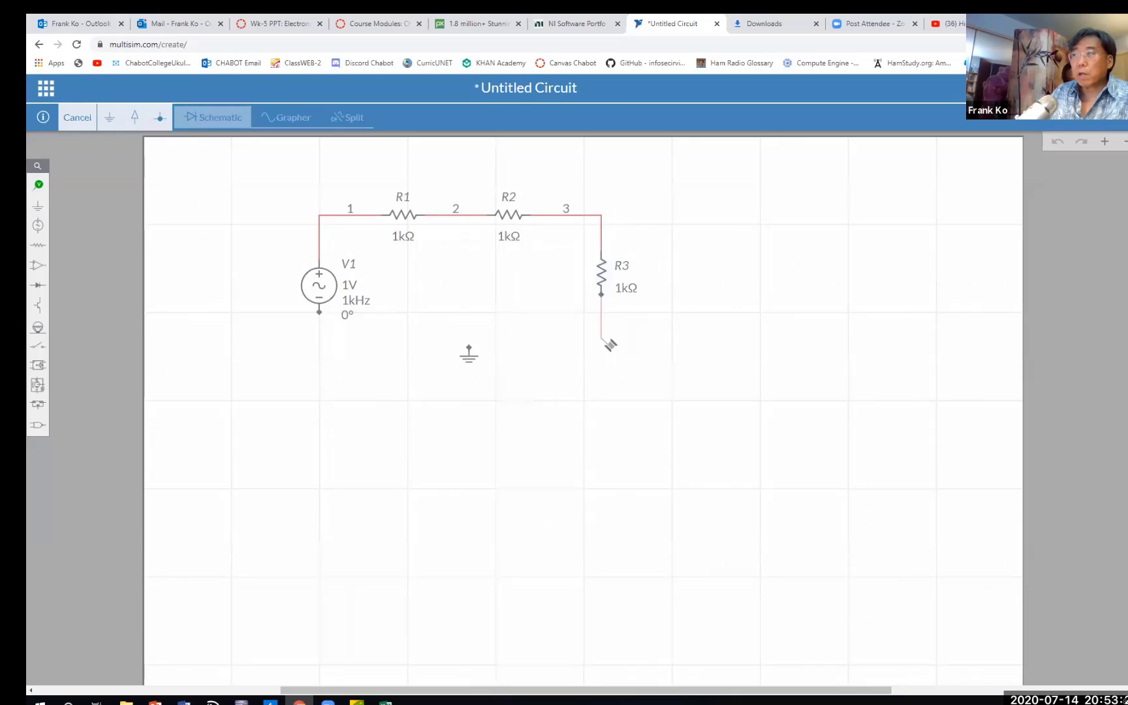
{"action": "left_click", "coordinate": [472, 348]}
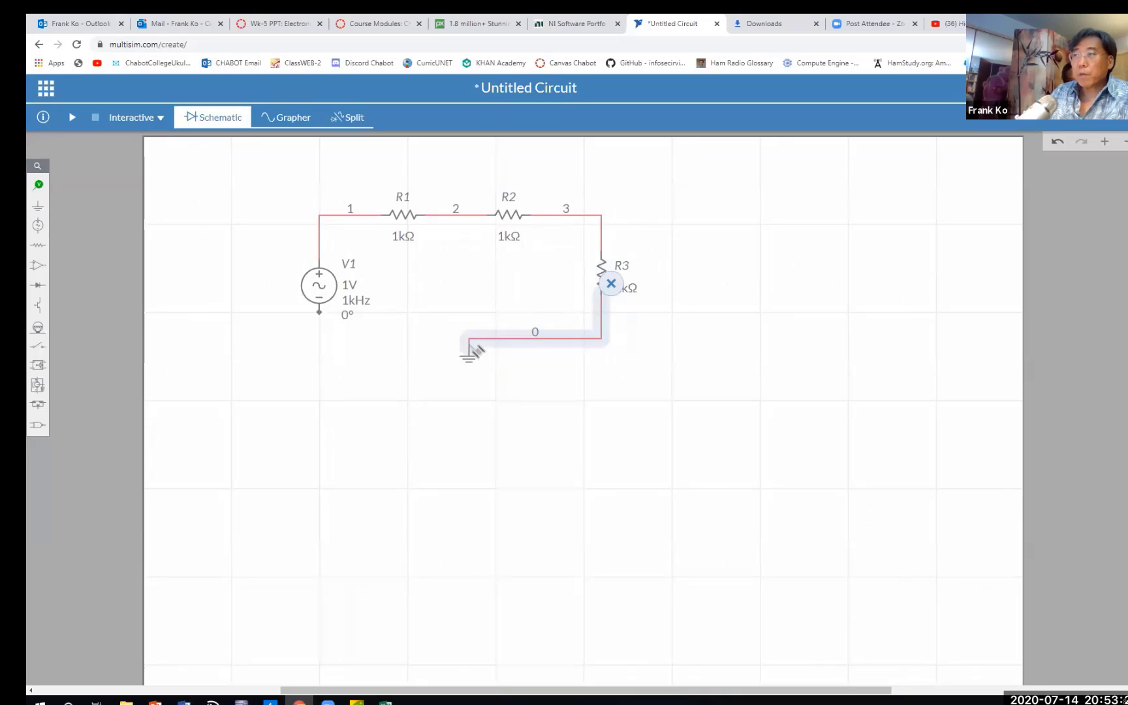
{"action": "left_click", "coordinate": [327, 332]}
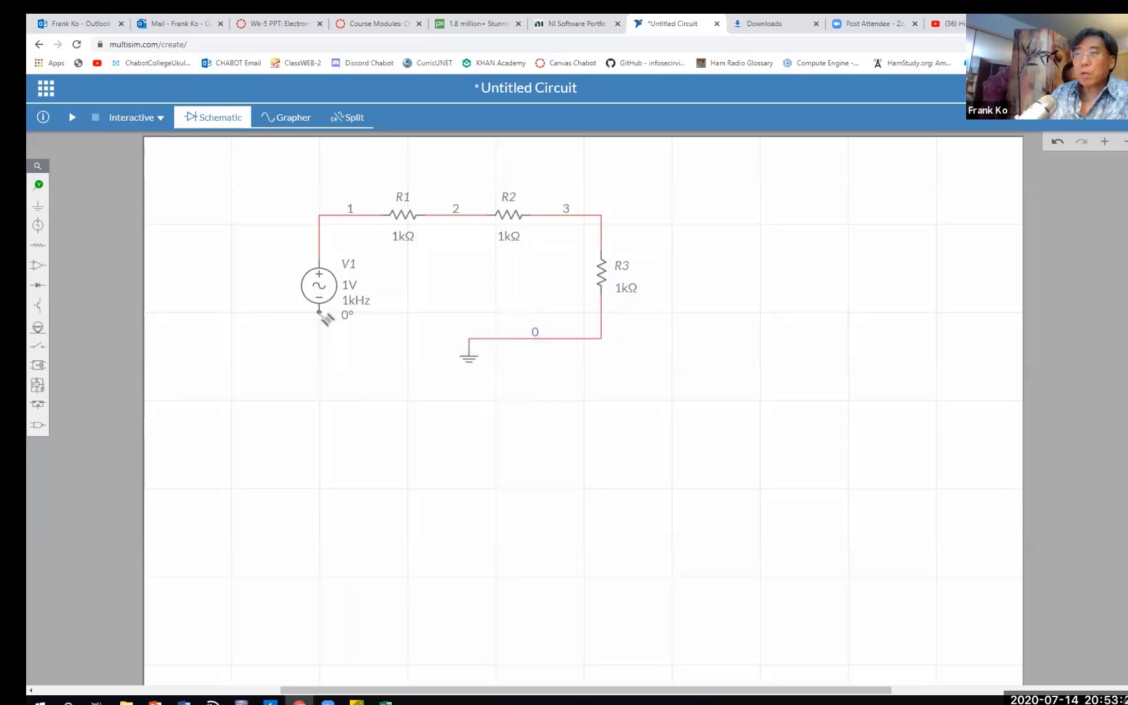
{"action": "left_click", "coordinate": [319, 312]}
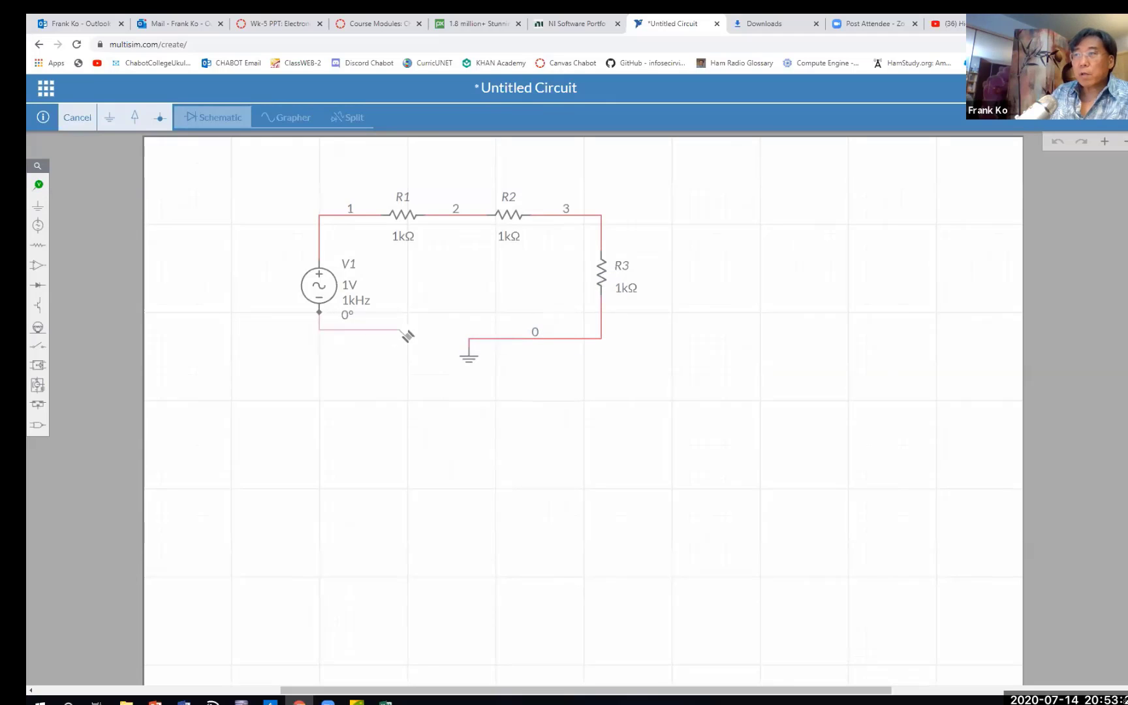
{"action": "double_click", "coordinate": [470, 340]}
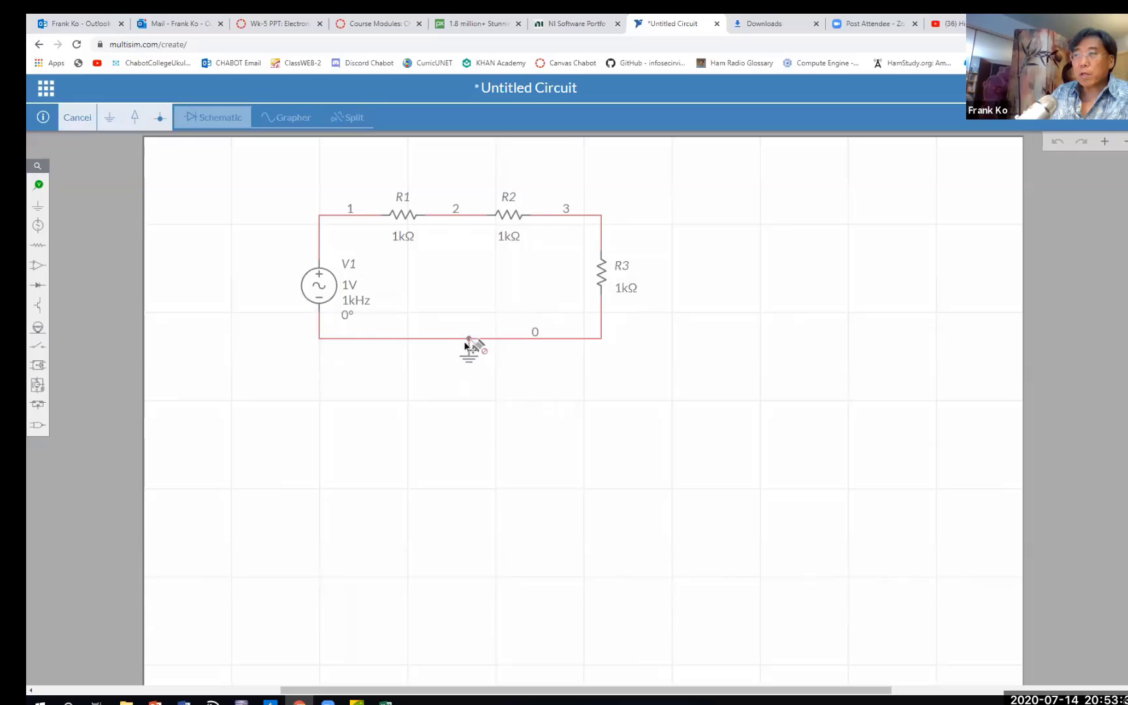
{"action": "left_click", "coordinate": [490, 473]}
{"action": "left_click", "coordinate": [469, 339]}
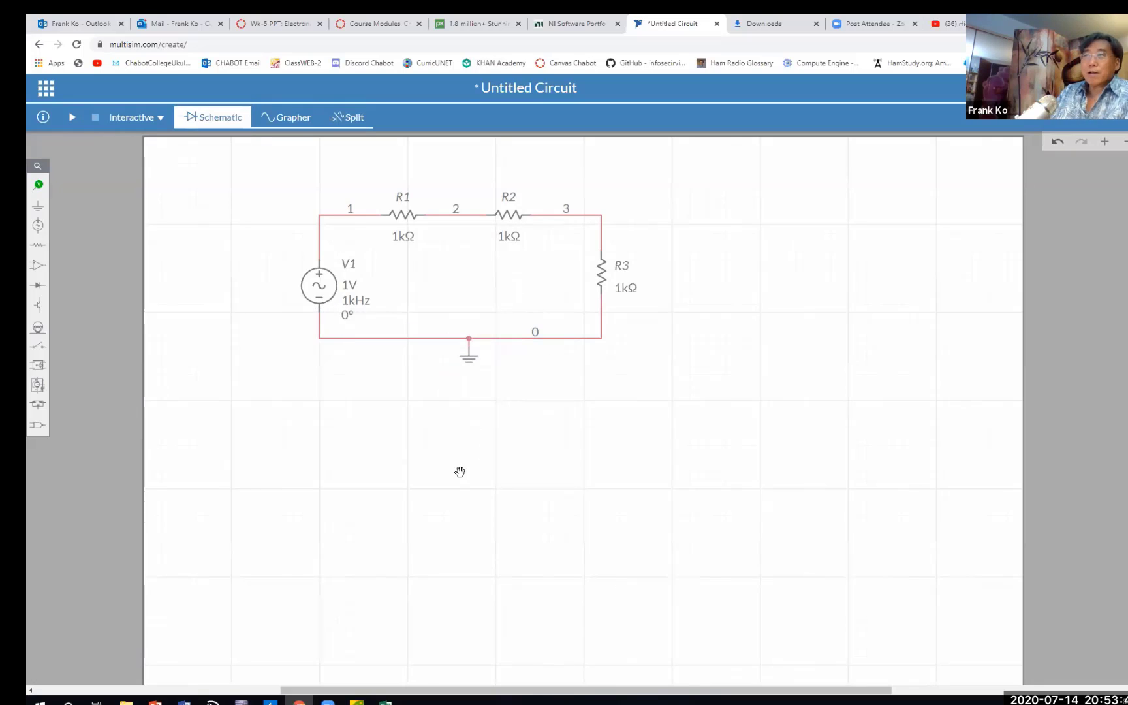
- Set the resistance of R1 to 3800 Ω
{"action": "left_click", "coordinate": [404, 220]}
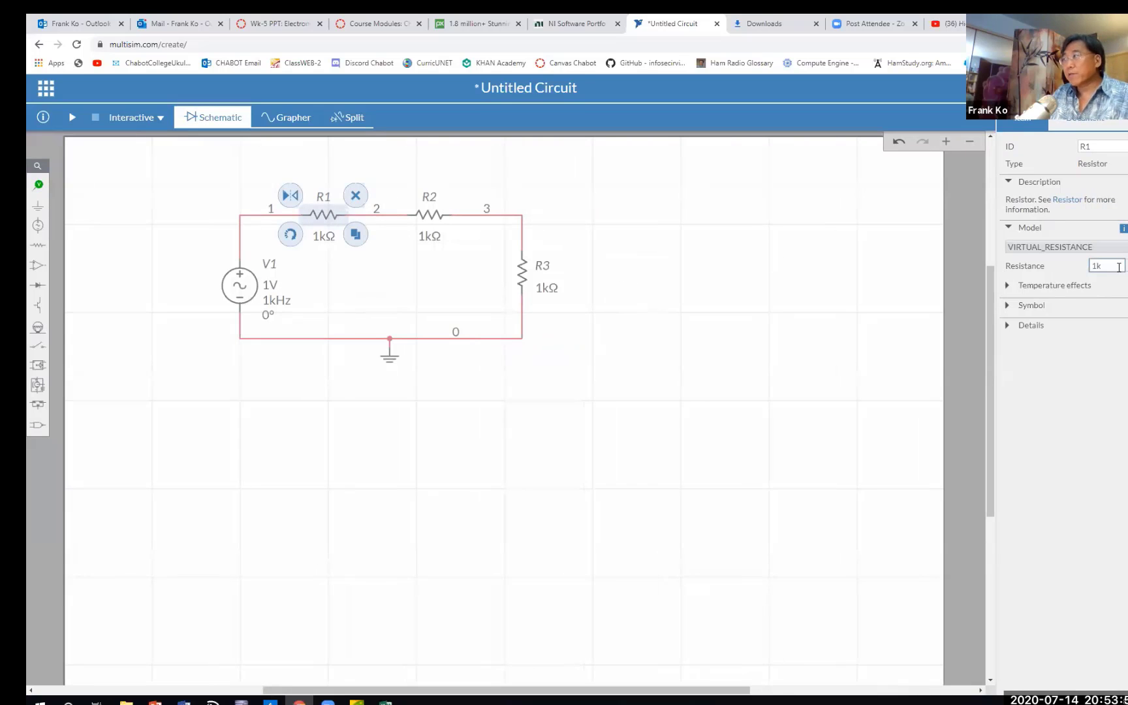
{"action": "left_click", "coordinate": [1119, 267]}
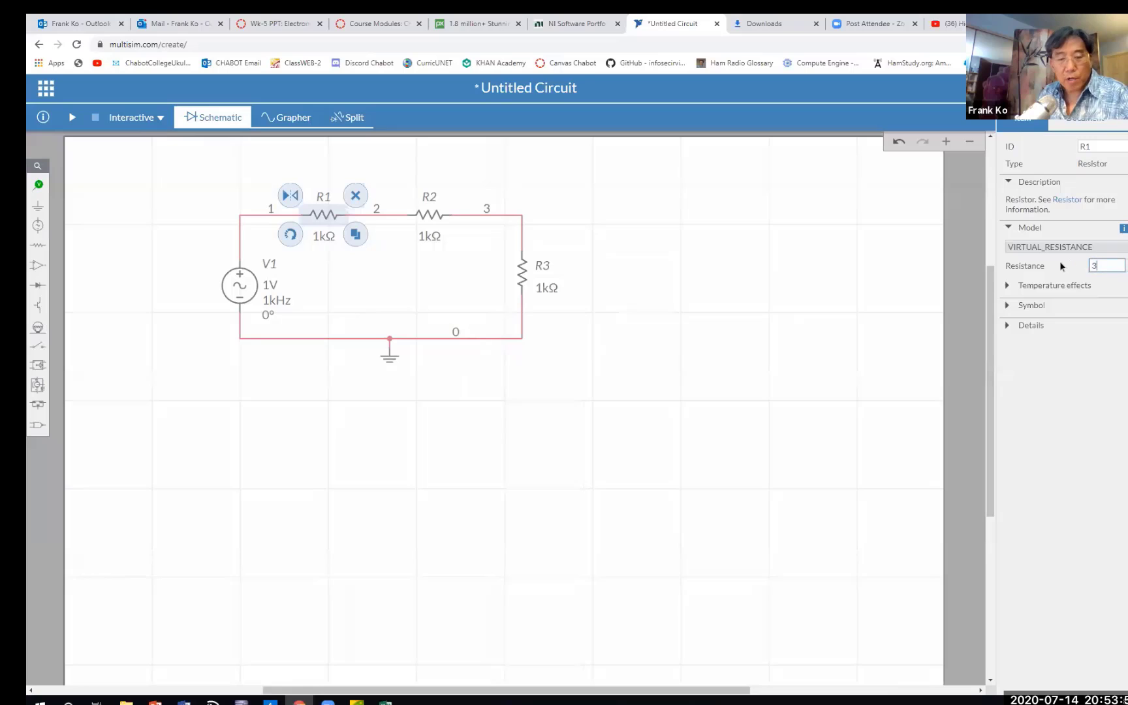
{"action": "type", "text": "3"}
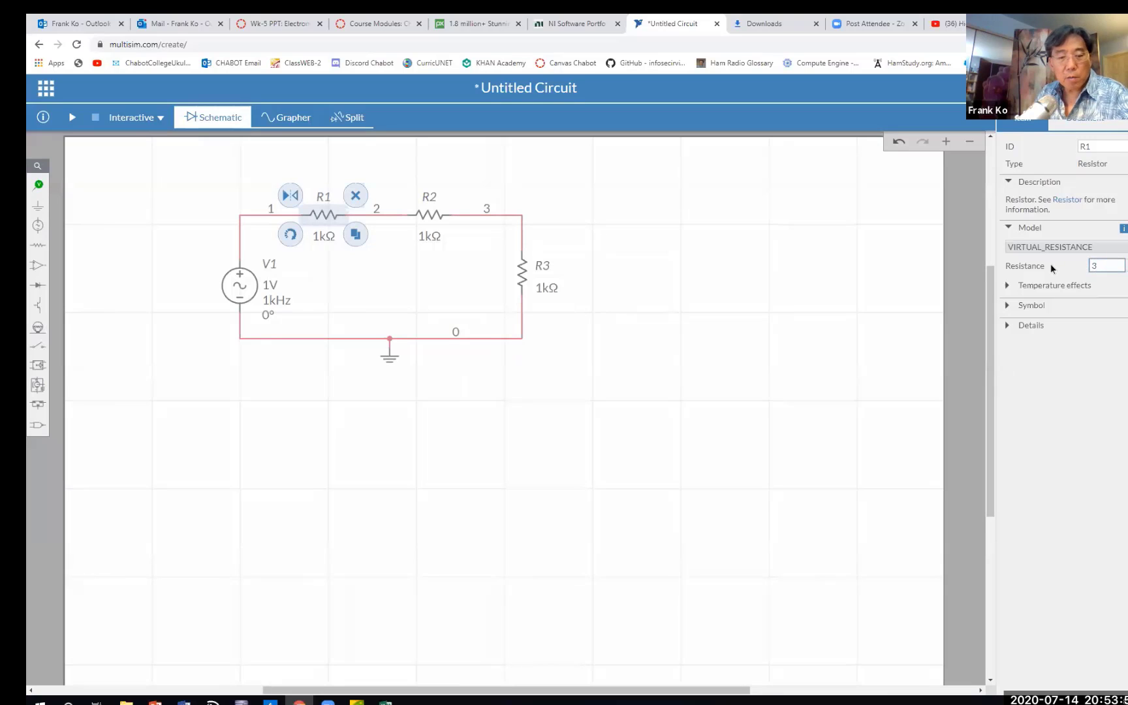
{"action": "type", "text": "800"}
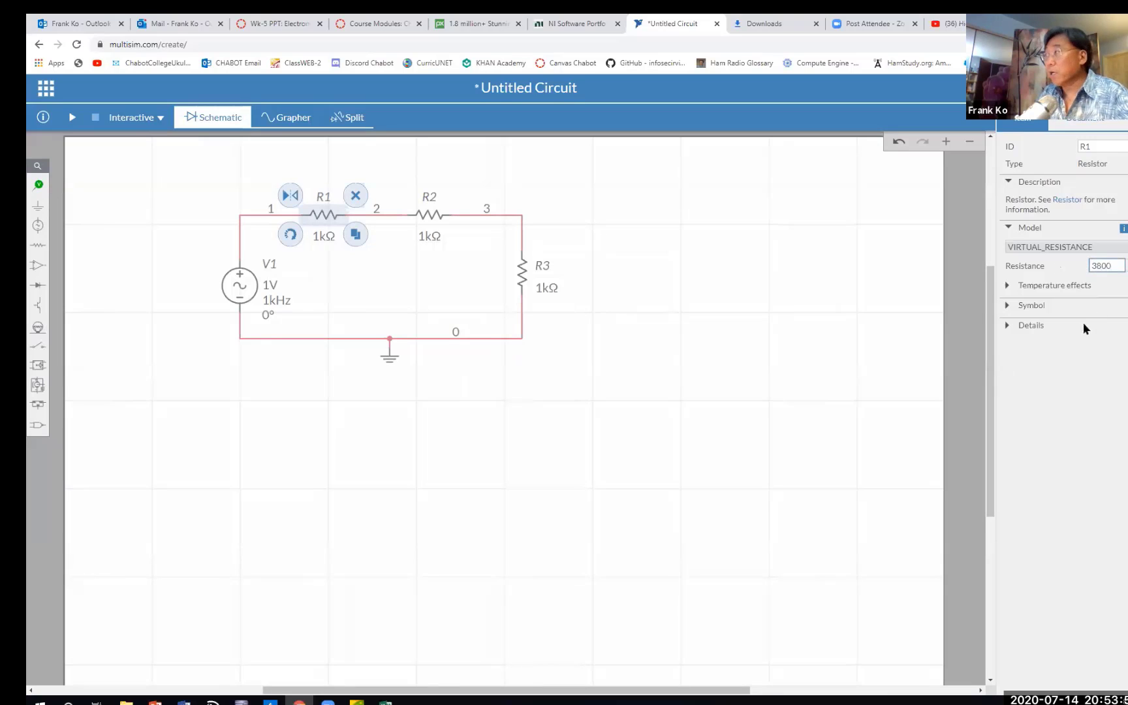
{"action": "left_click", "coordinate": [772, 318]}
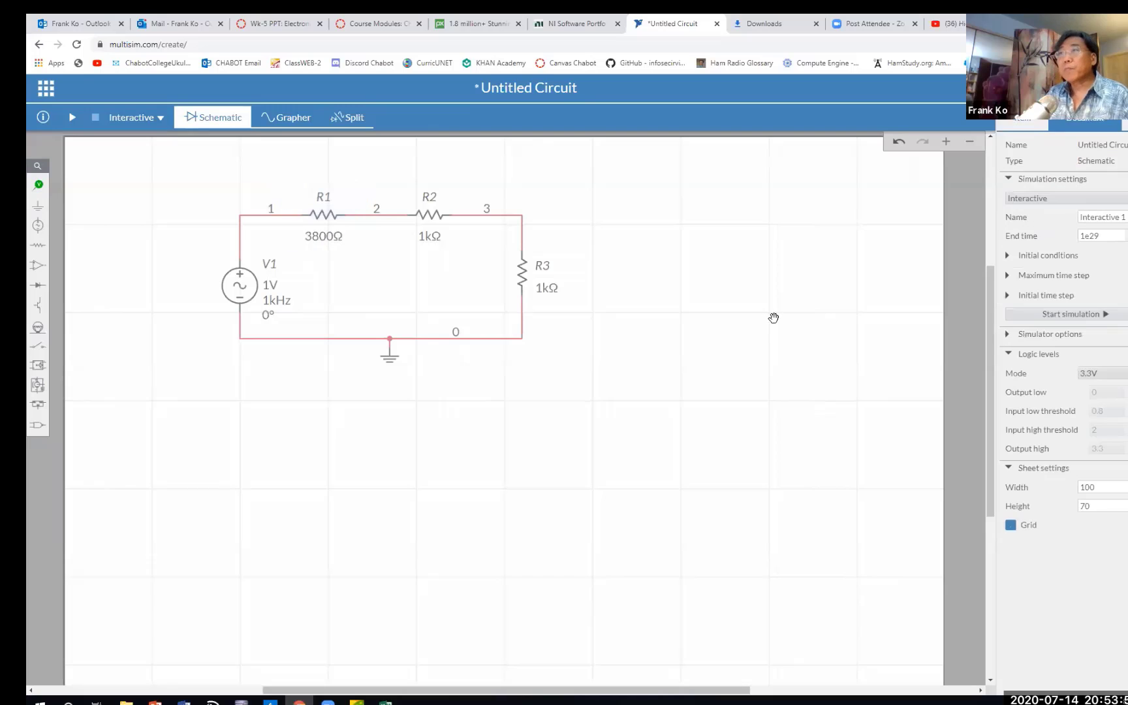
- Set the resistance of R2 to 2100 Ω
{"action": "left_click", "coordinate": [427, 217]}
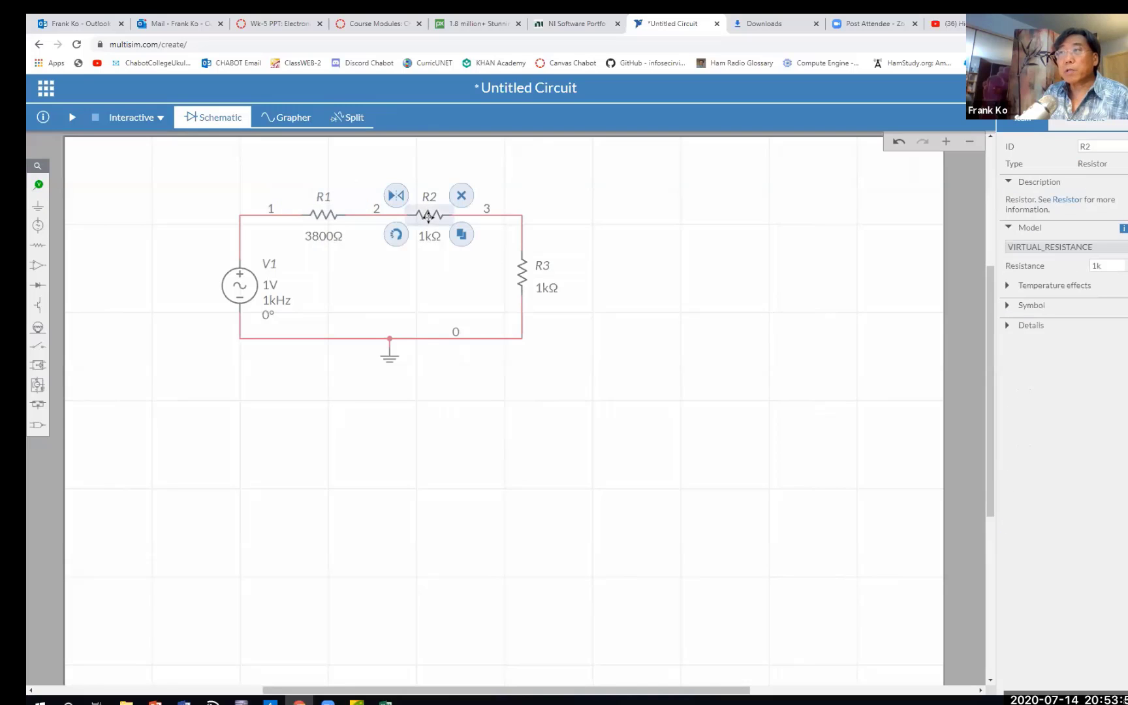
{"action": "double_click", "coordinate": [1097, 267]}
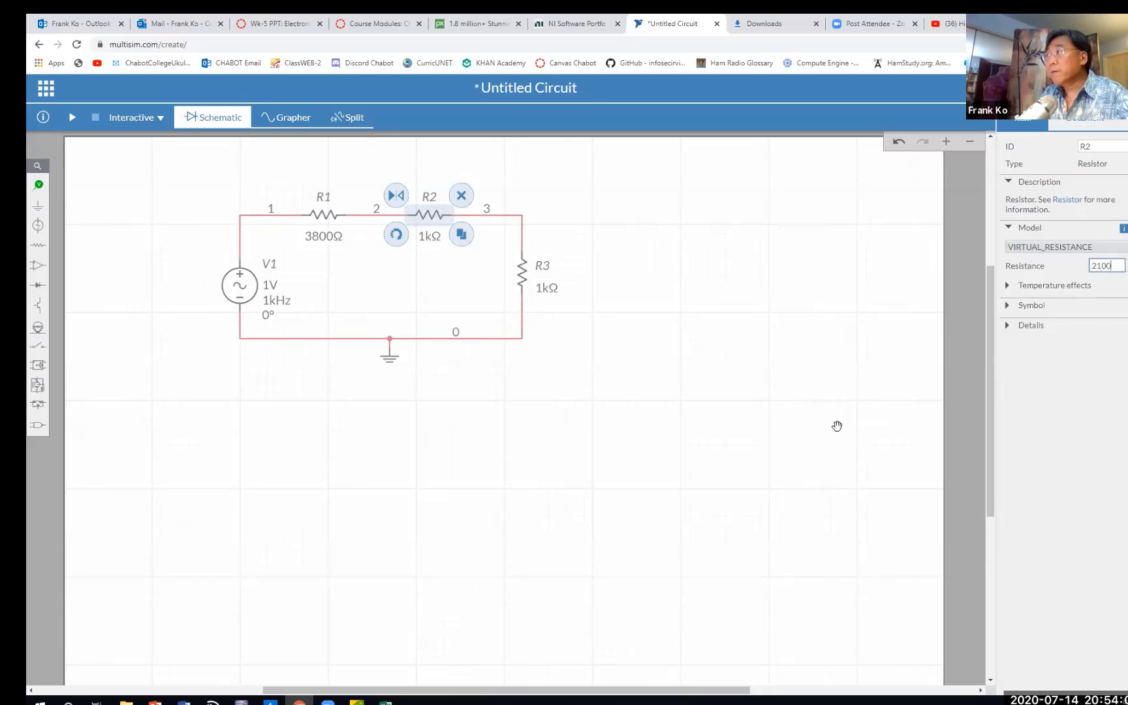
{"action": "left_click", "coordinate": [815, 435]}
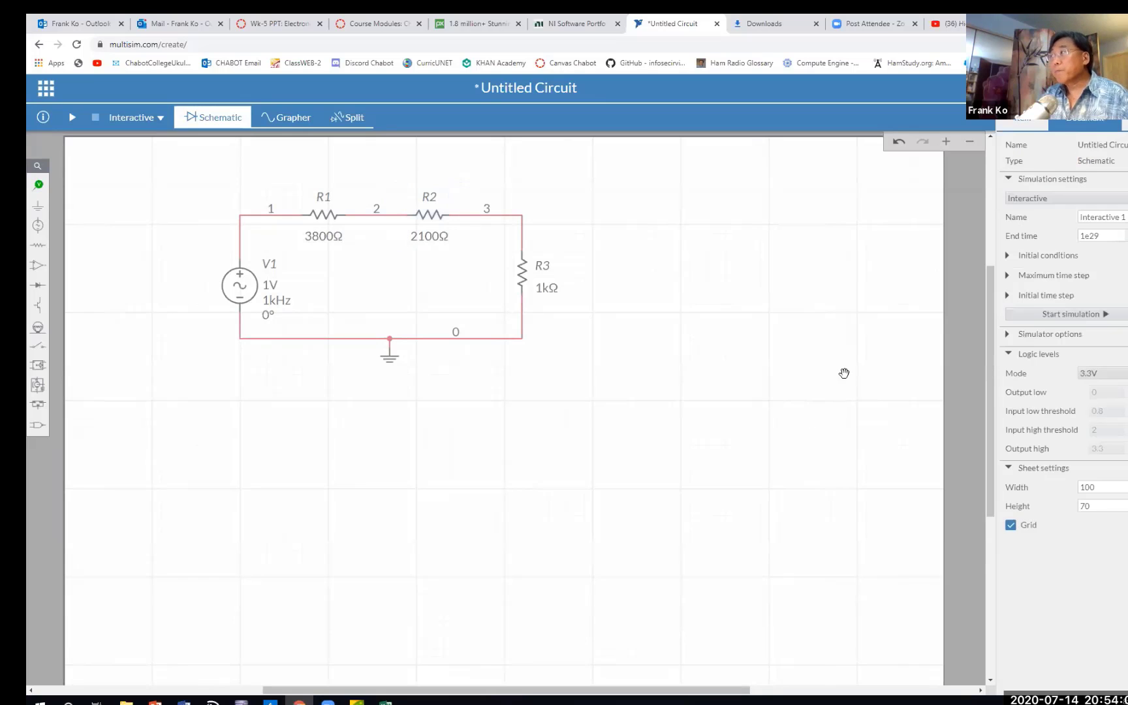
- Set the resistance of R3 to 7100 Ω
{"action": "left_click", "coordinate": [526, 274]}
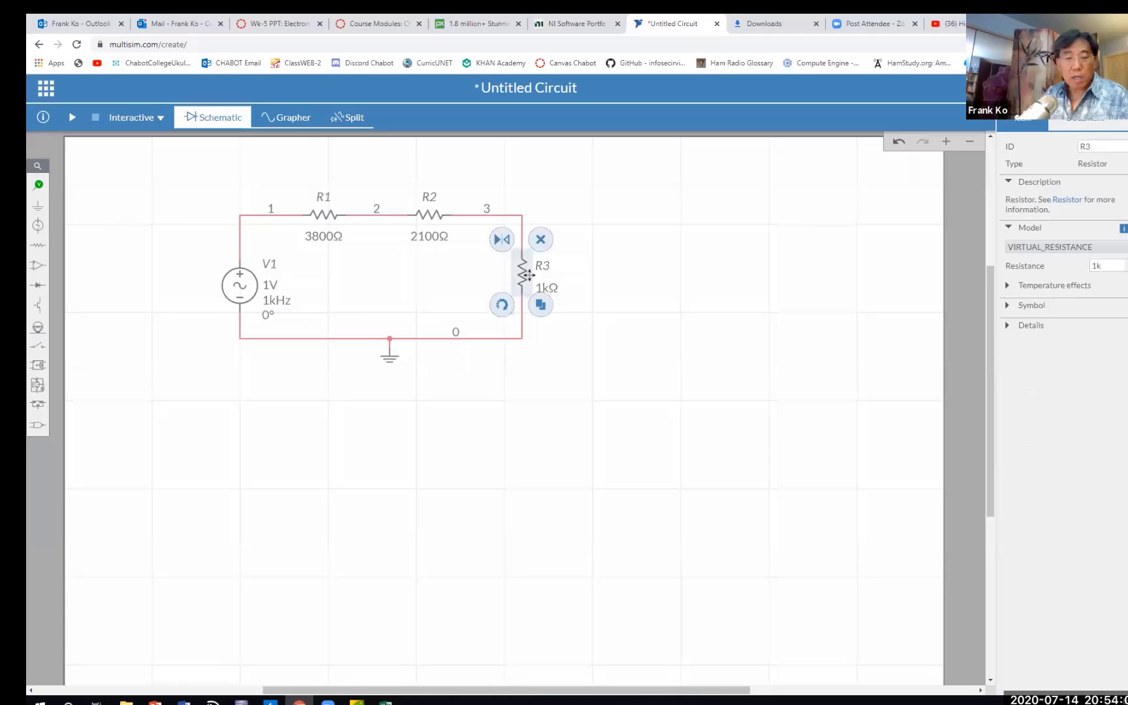
{"action": "double_click", "coordinate": [1093, 266]}
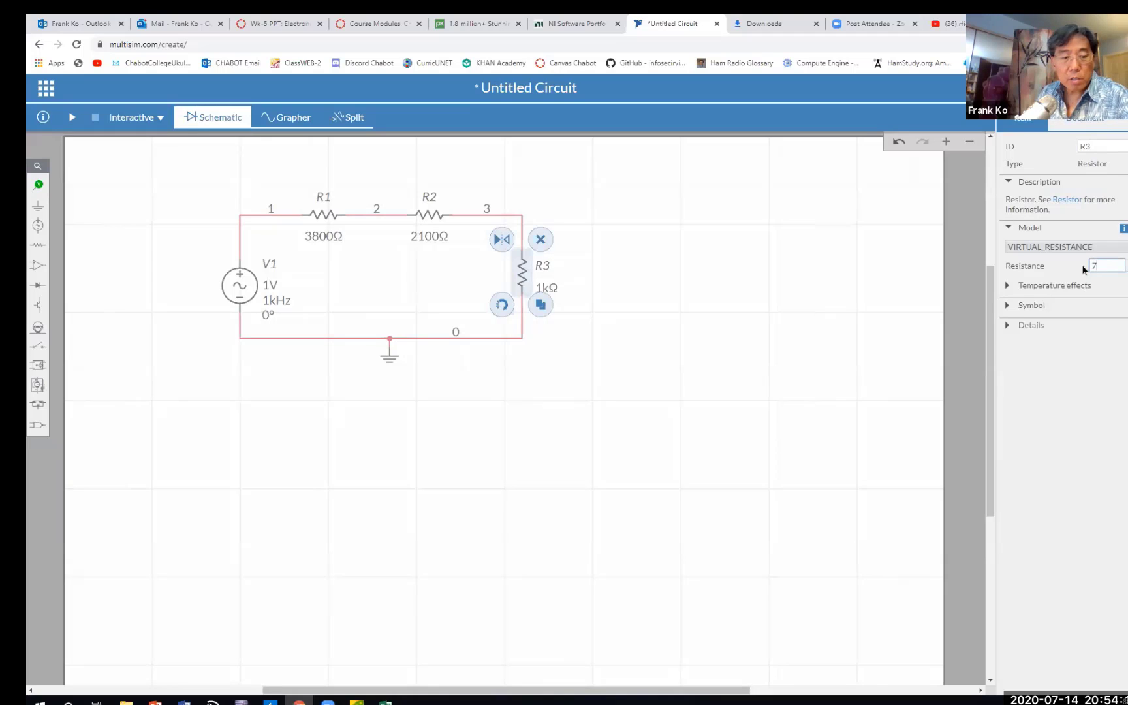
{"action": "type", "text": "7100"}
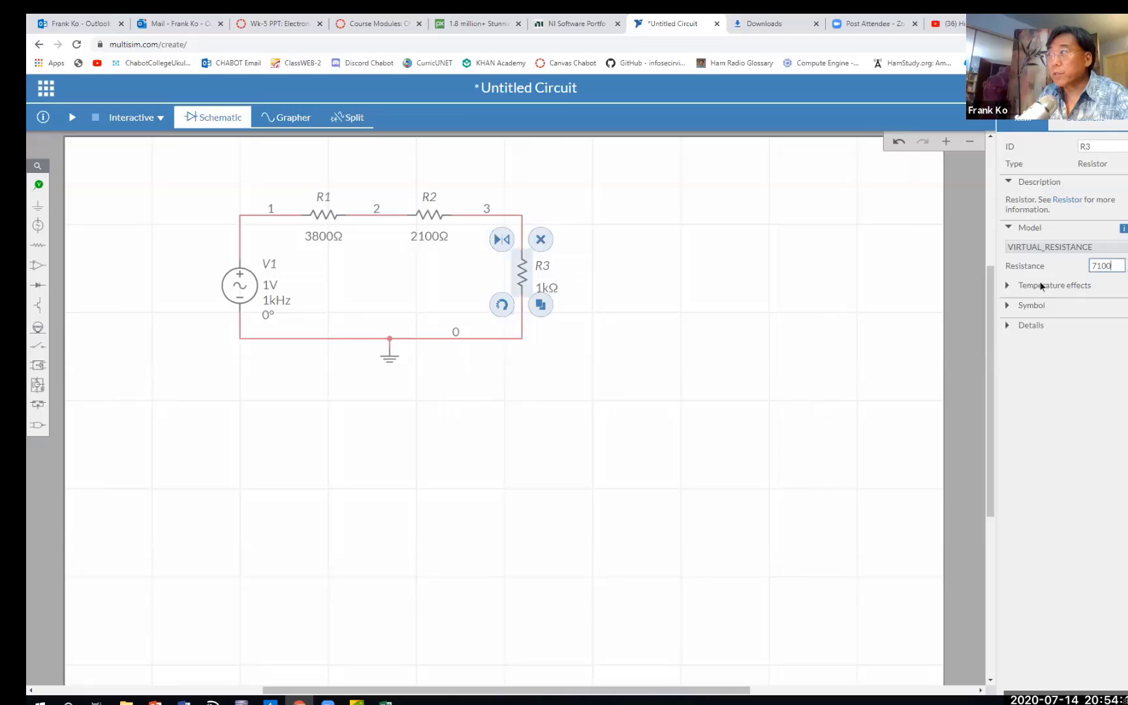
{"action": "left_click", "coordinate": [696, 466]}
- Set the frequency of the AC source V1 to 2.6 kHz
{"action": "left_click", "coordinate": [239, 288]}
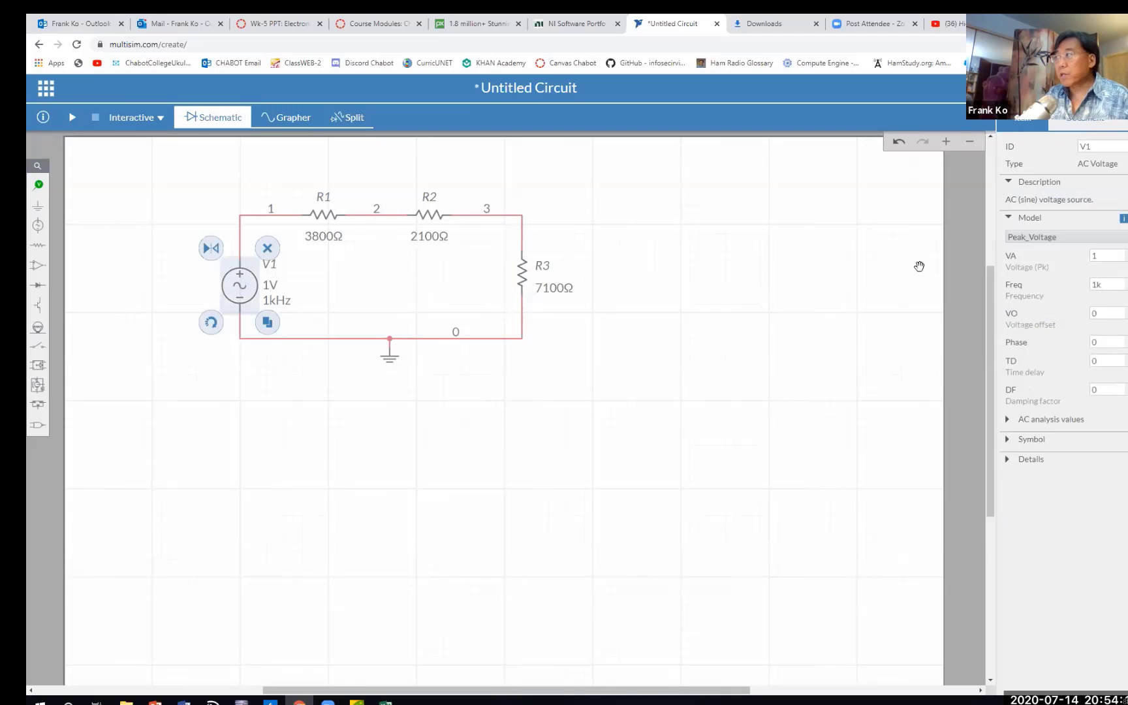
{"action": "left_click", "coordinate": [1102, 283]}
{"action": "left_click_drag", "start_coordinate": [1105, 285], "coordinate": [1082, 290]}
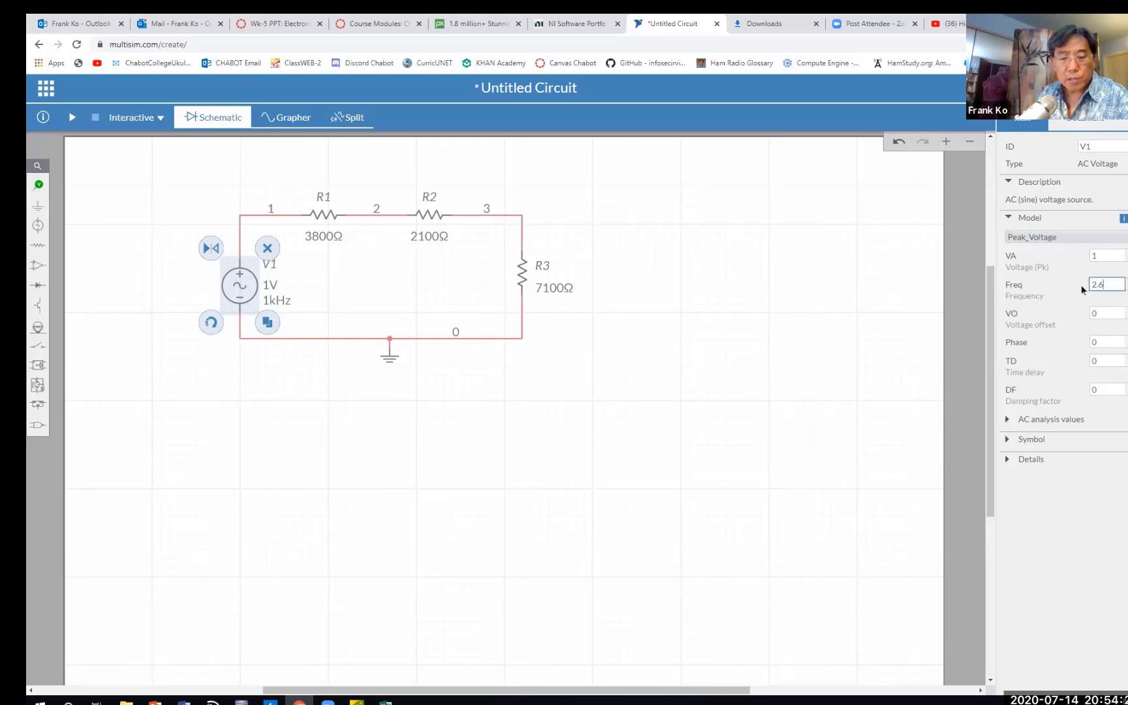
{"action": "type", "text": "2.6k"}
{"action": "key", "text": "Return"}
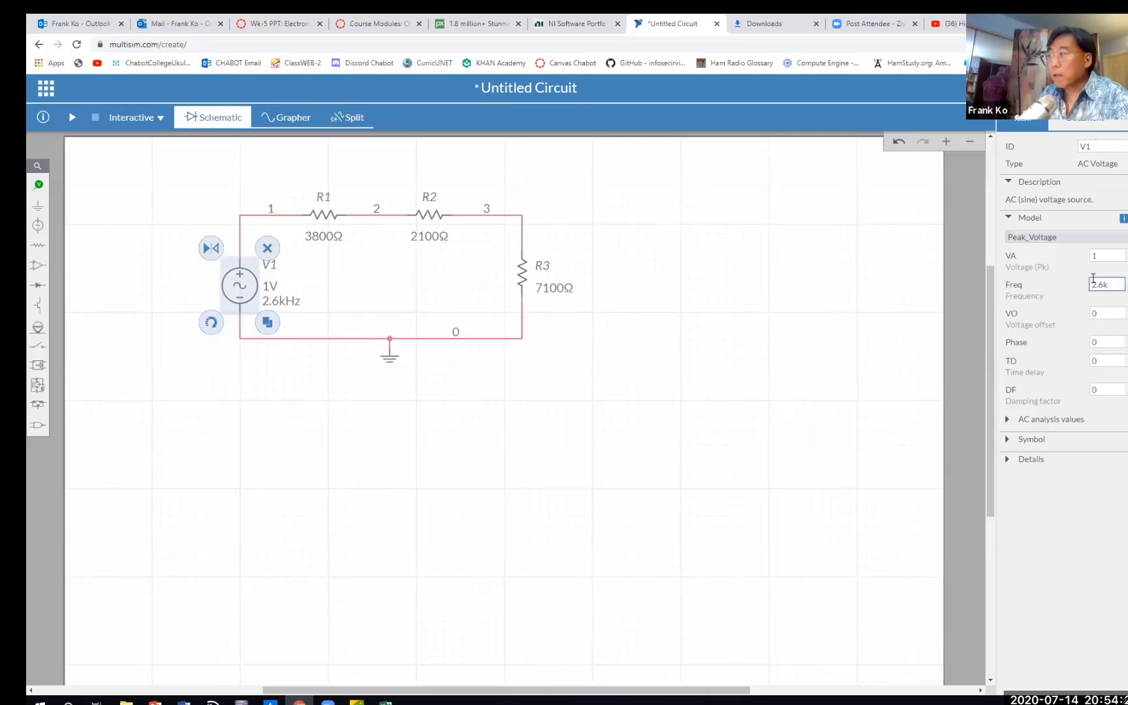
{"action": "left_click", "coordinate": [826, 346]}
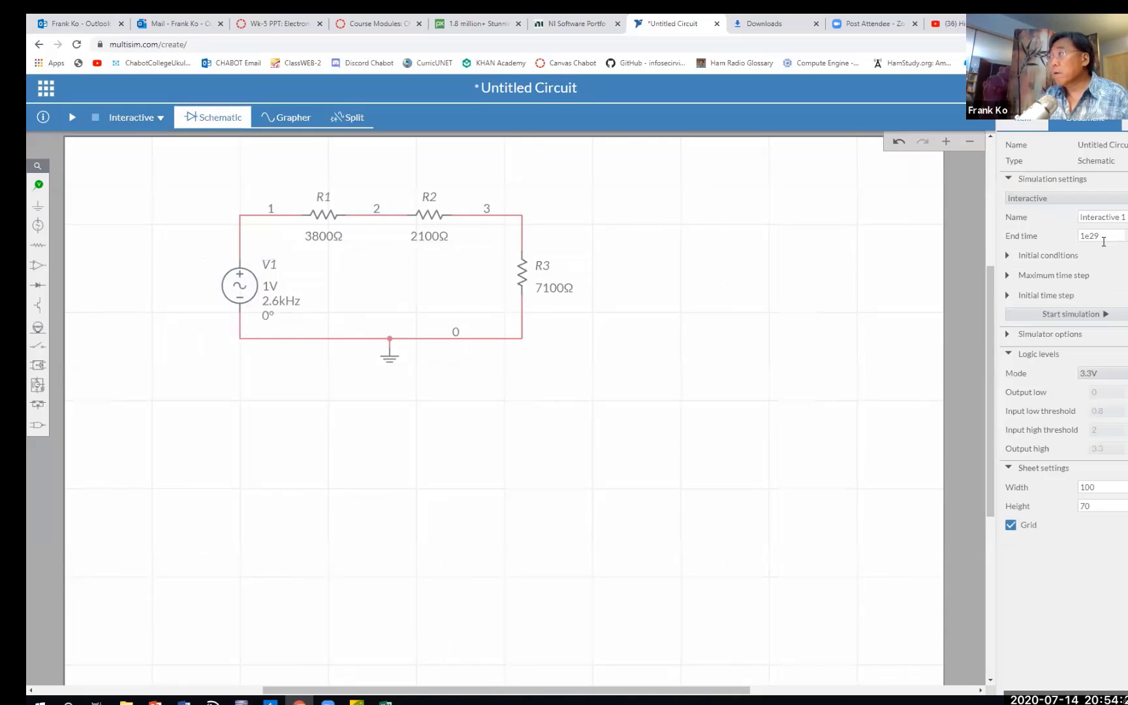
- Set the peak voltage of the AC source V1 to 15 V
{"action": "left_click", "coordinate": [251, 282]}
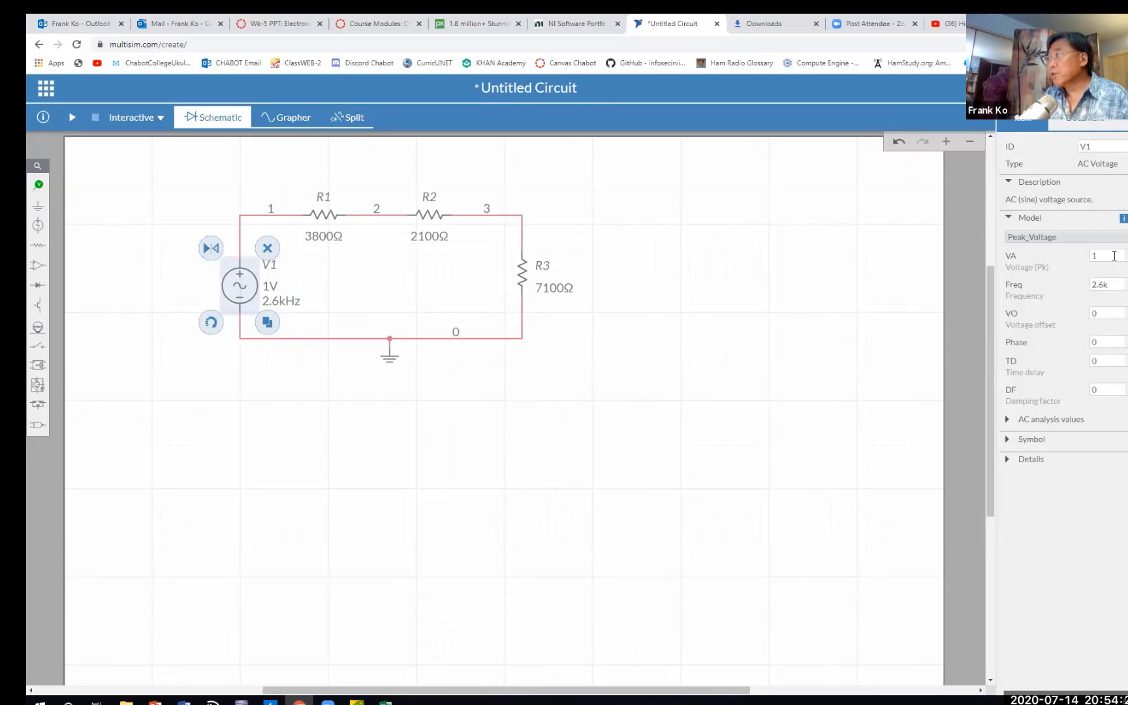
{"action": "left_click", "coordinate": [1092, 256]}
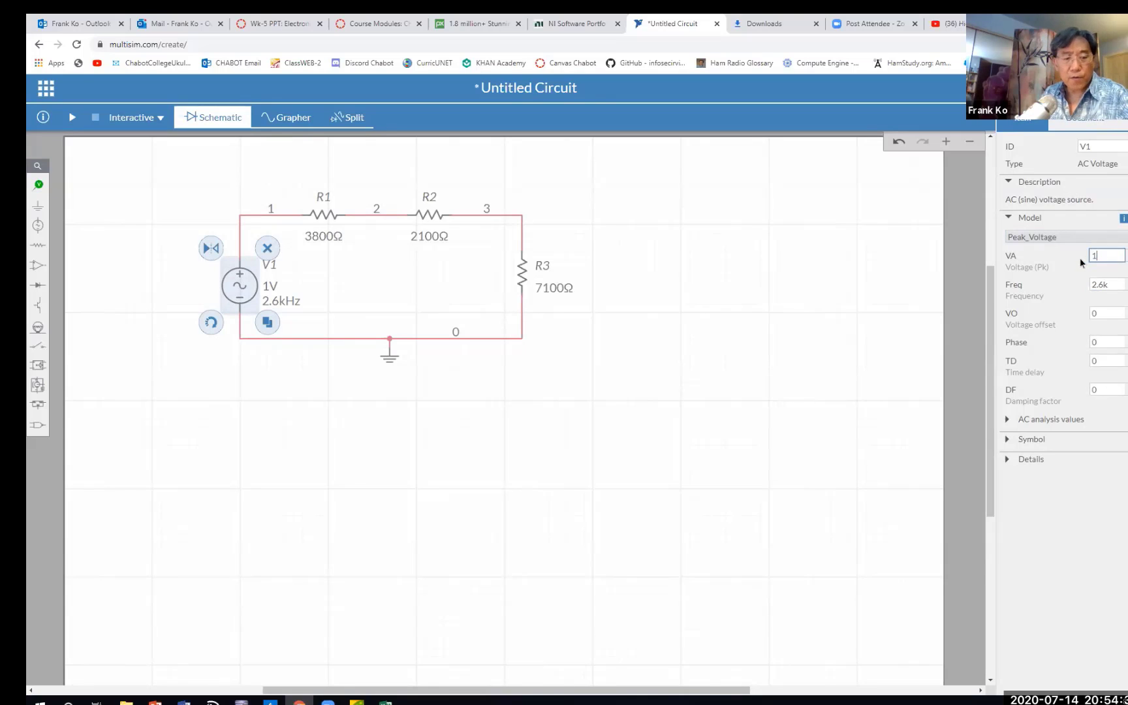
{"action": "type", "text": "5"}
{"action": "left_click", "coordinate": [721, 353]}
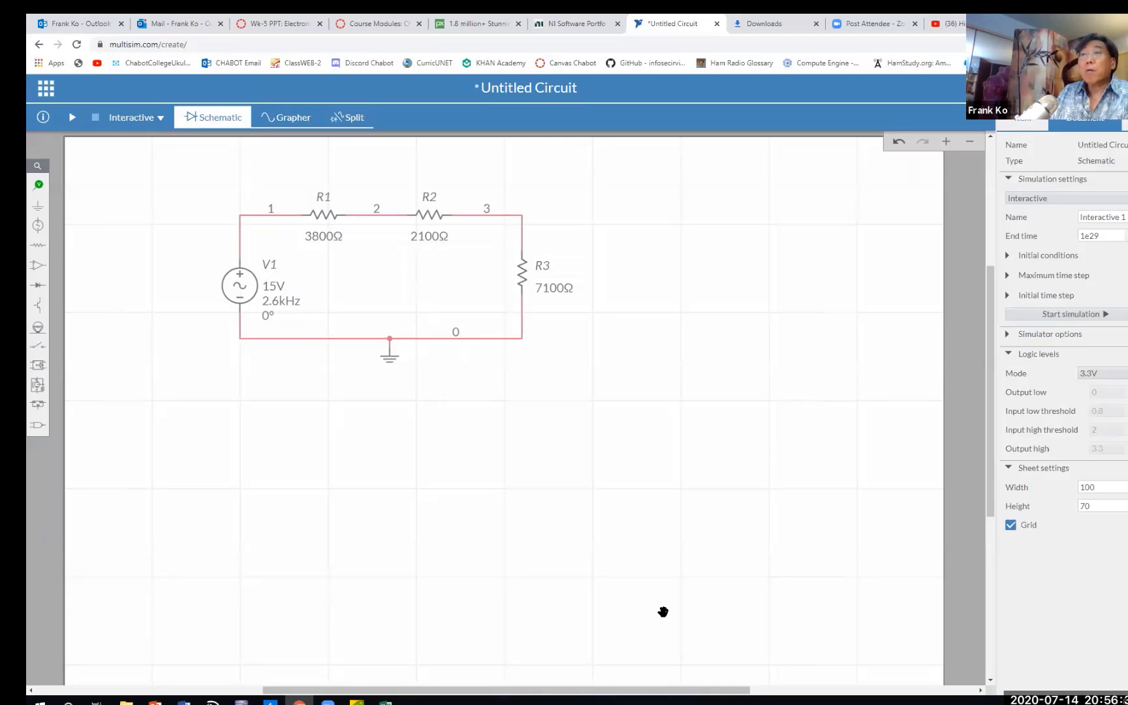
- Place voltage probes on the wires between the source and R1, between R1 and R2, and between R2 and R3
{"action": "left_click_drag", "start_coordinate": [540, 691], "coordinate": [618, 686]}
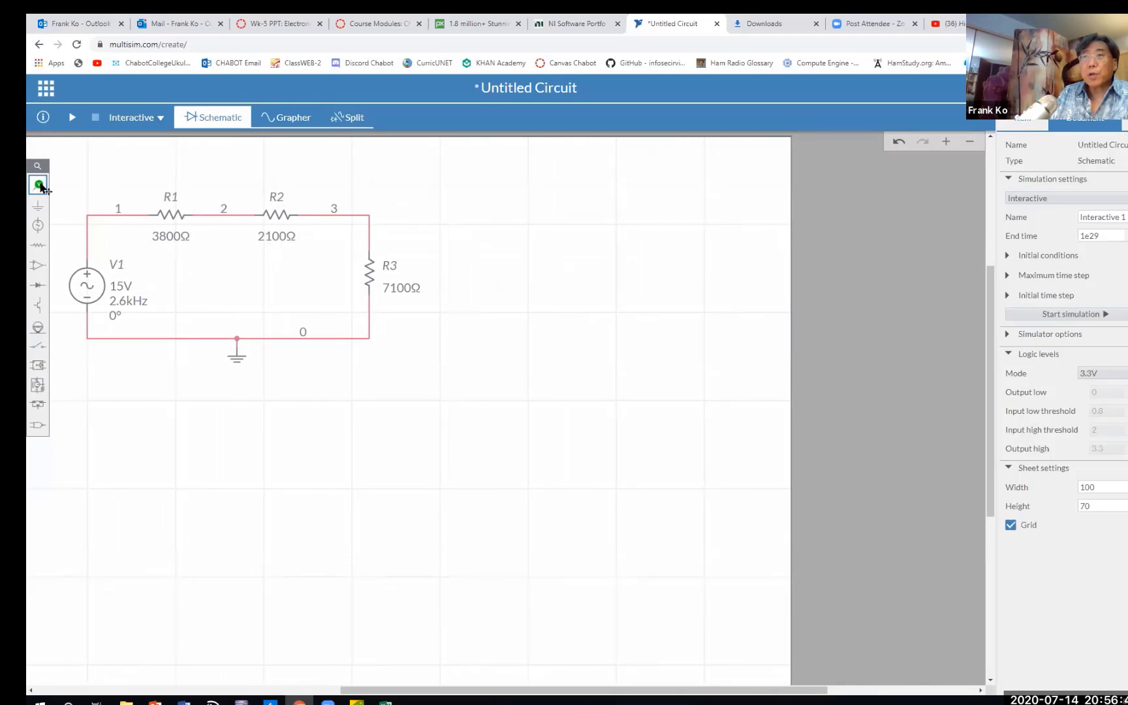
{"action": "left_click", "coordinate": [38, 185]}
{"action": "left_click", "coordinate": [88, 210]}
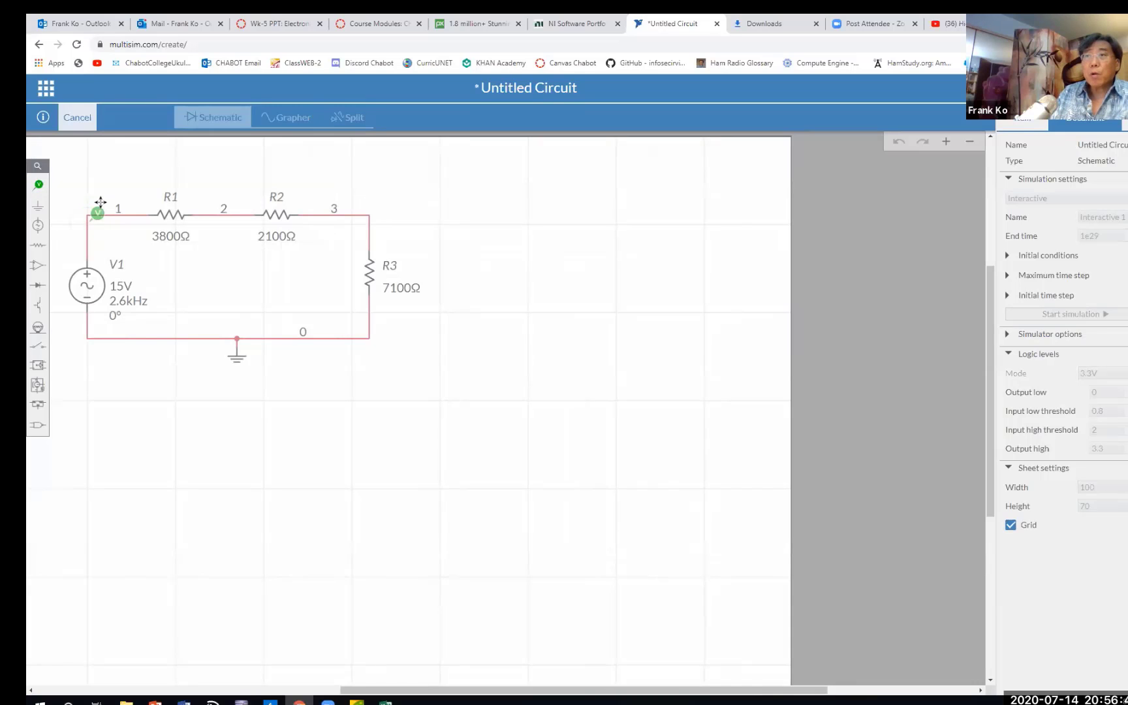
{"action": "left_click", "coordinate": [98, 204]}
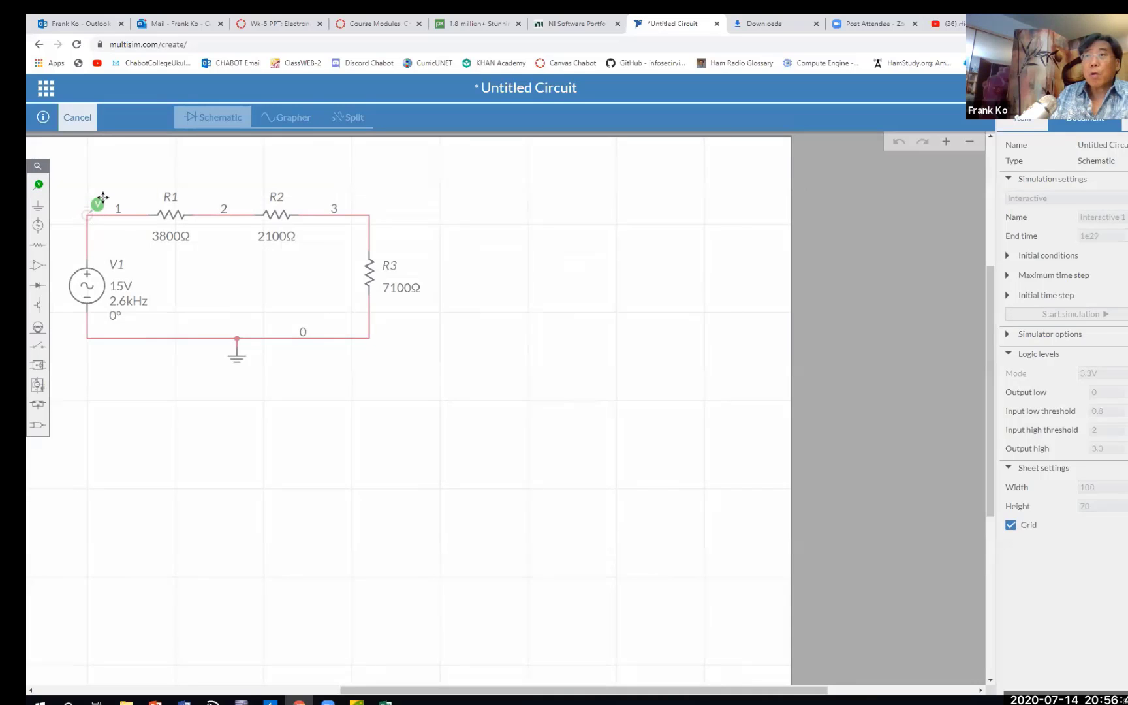
{"action": "left_click", "coordinate": [42, 188]}
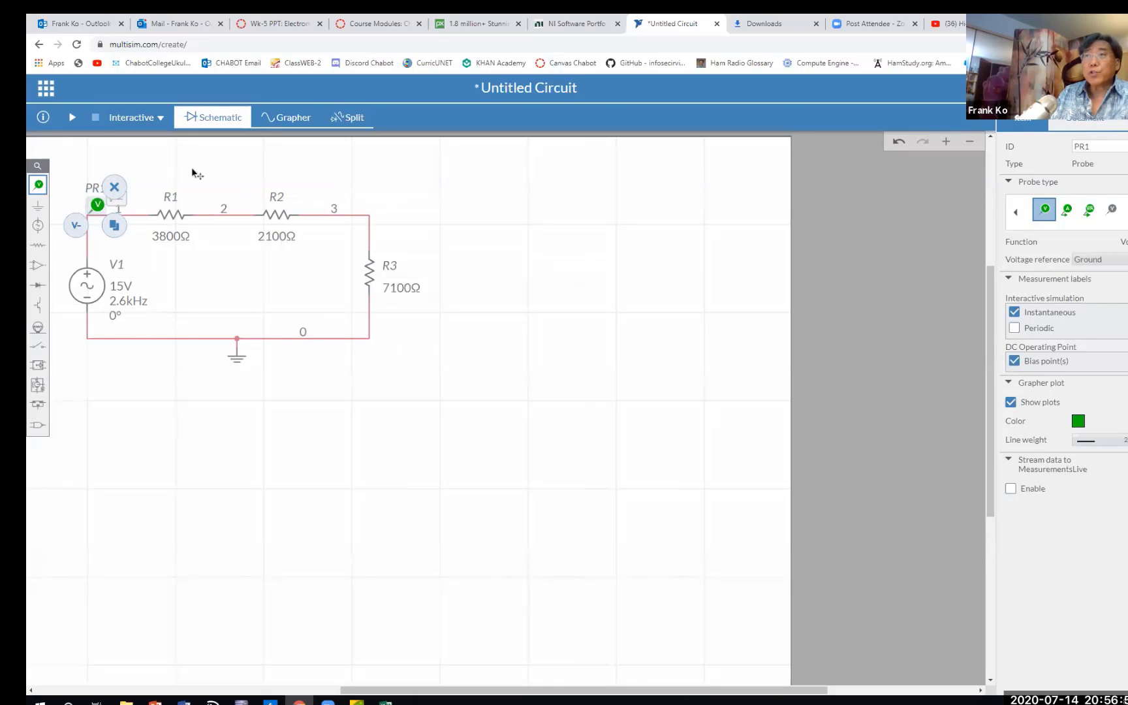
{"action": "left_click", "coordinate": [230, 204]}
{"action": "left_click", "coordinate": [38, 184]}
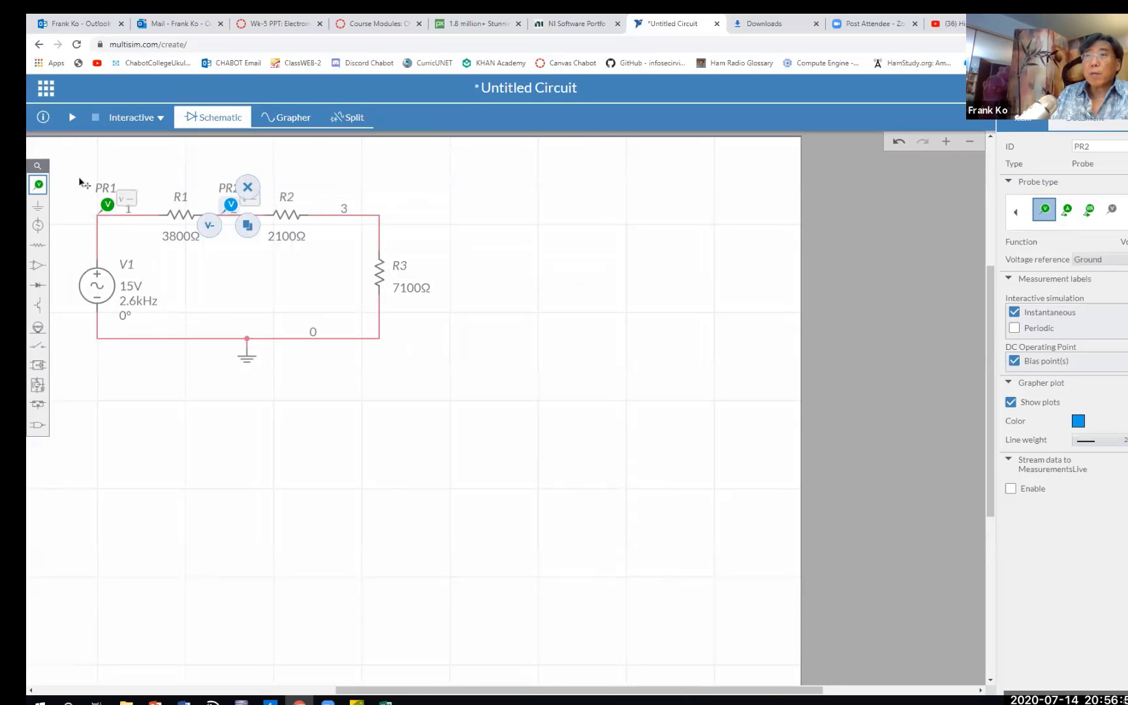
{"action": "left_click", "coordinate": [359, 204]}
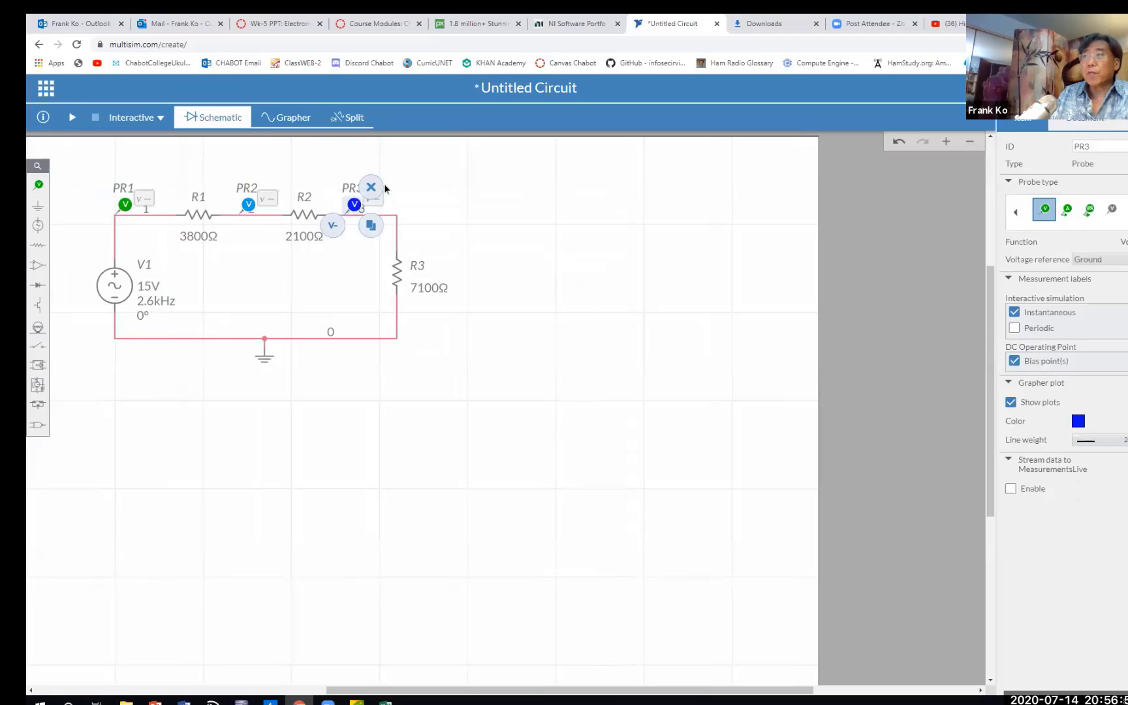
{"action": "left_click", "coordinate": [426, 576]}
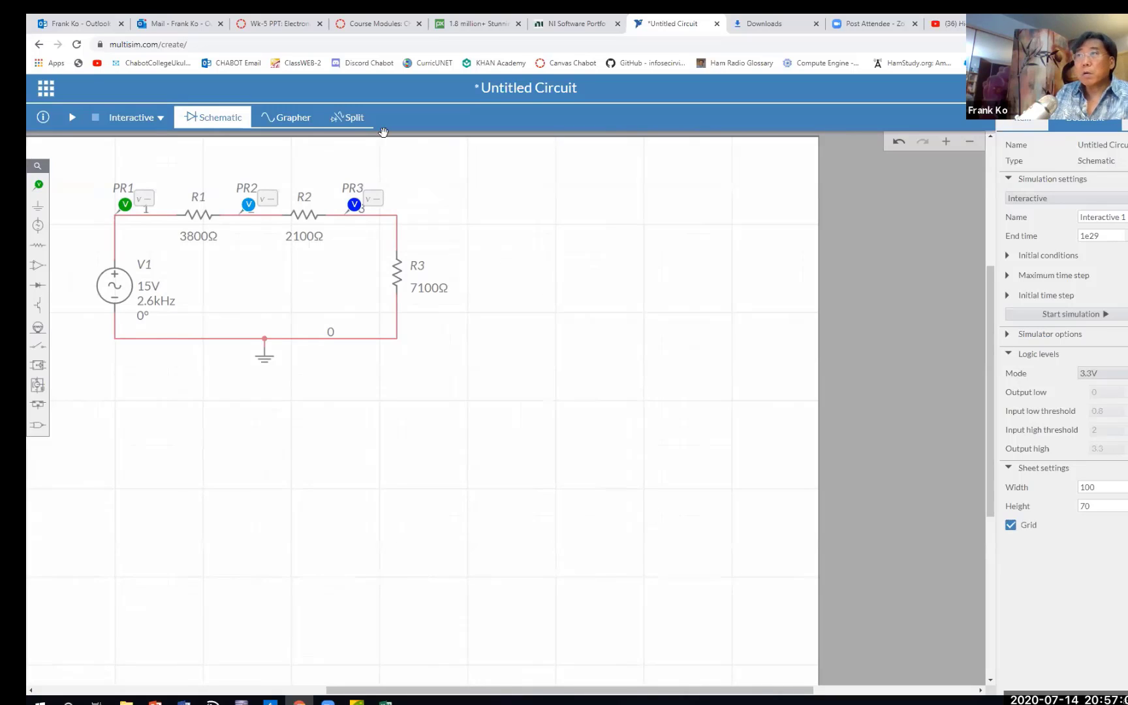
- Show the schematic and the grapher side by side, with the grapher widened and the circuit kept in view
{"action": "left_click", "coordinate": [353, 121]}
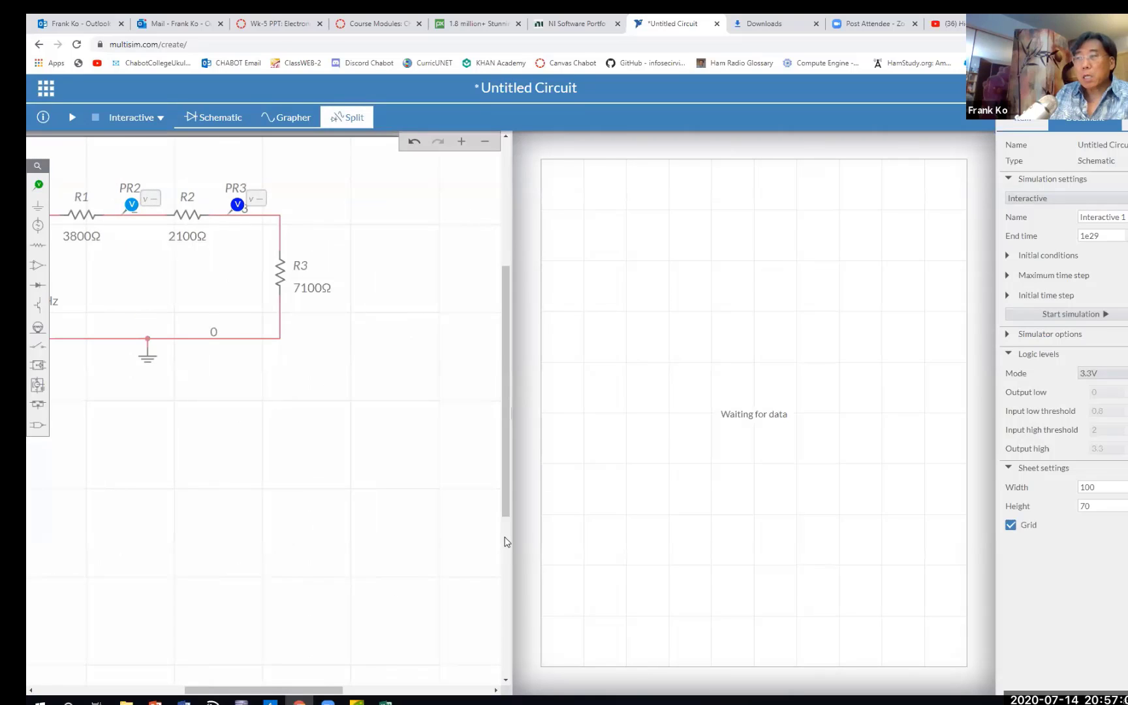
{"action": "left_click_drag", "start_coordinate": [510, 528], "coordinate": [404, 526]}
{"action": "left_click_drag", "start_coordinate": [212, 690], "coordinate": [181, 680]}
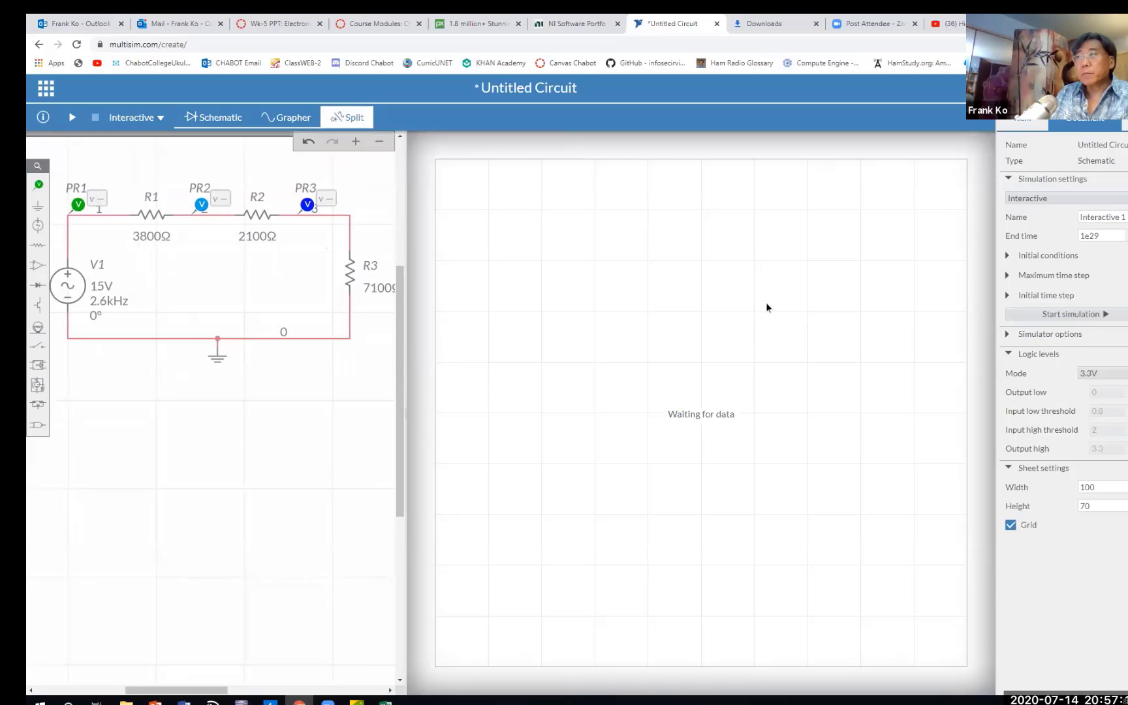
- Run the interactive simulation and shorten the graph's time base to 100 µs/div
{"action": "left_click", "coordinate": [74, 119]}
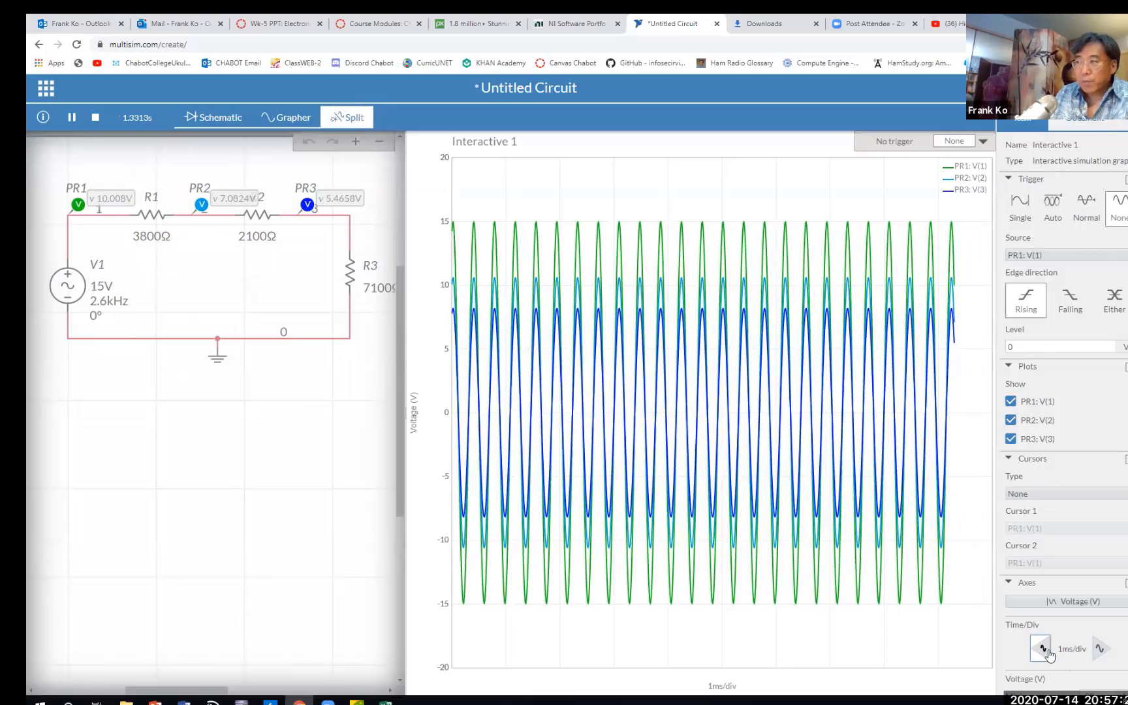
{"action": "left_click", "coordinate": [1042, 648]}
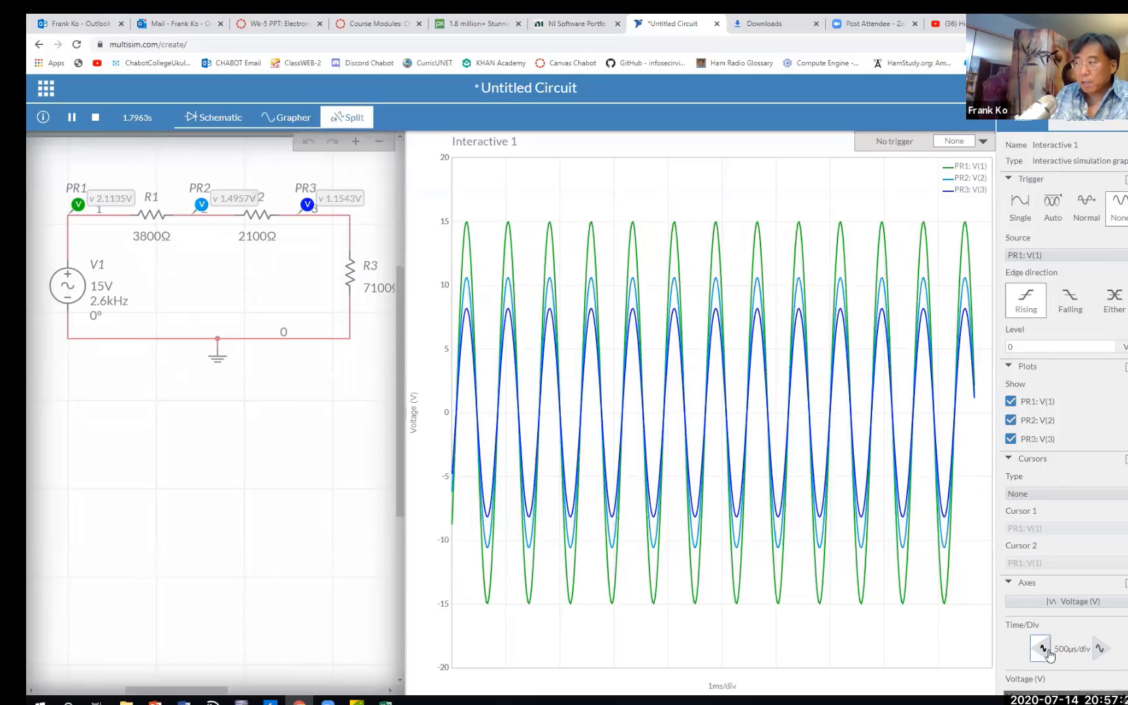
{"action": "left_click", "coordinate": [1042, 649]}
{"action": "left_click", "coordinate": [1042, 649]}
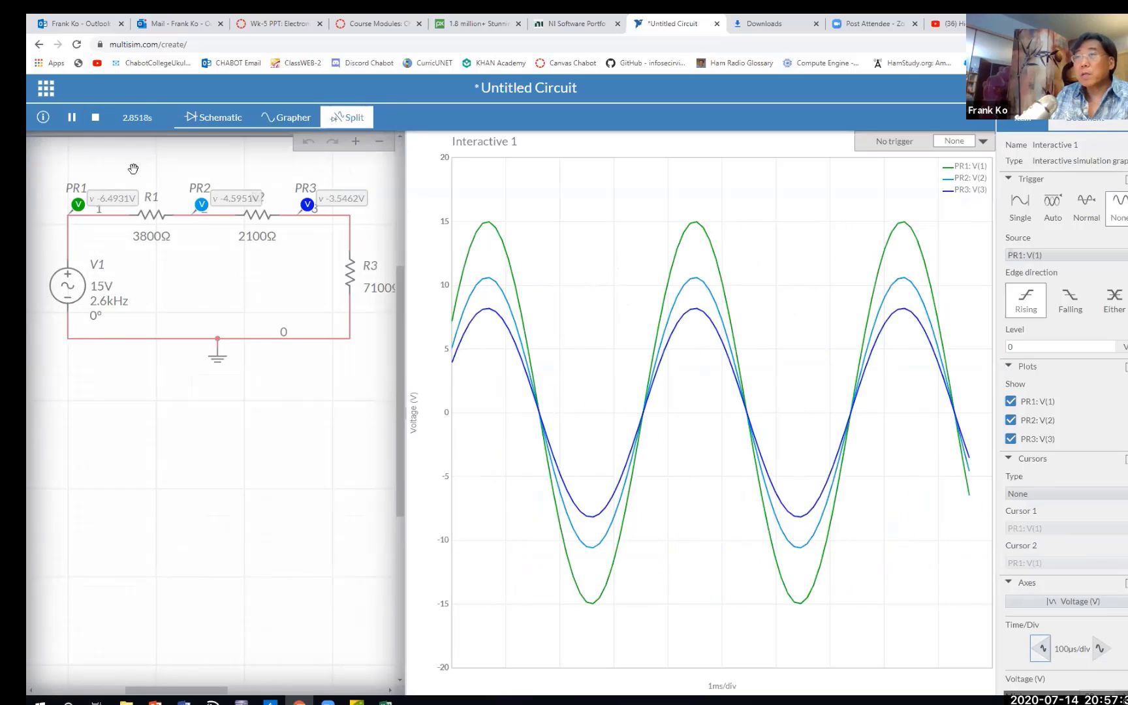
- Pause the simulation and enable Y Axis cursors on the graph
{"action": "left_click", "coordinate": [73, 118]}
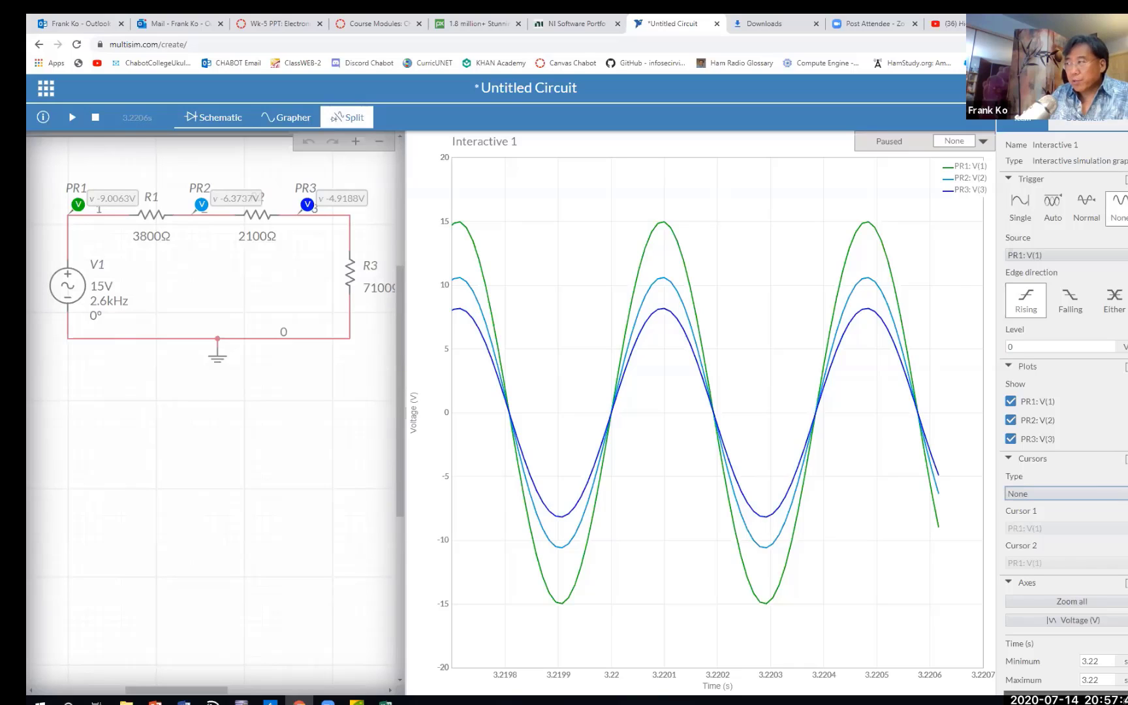
{"action": "left_click", "coordinate": [1110, 493]}
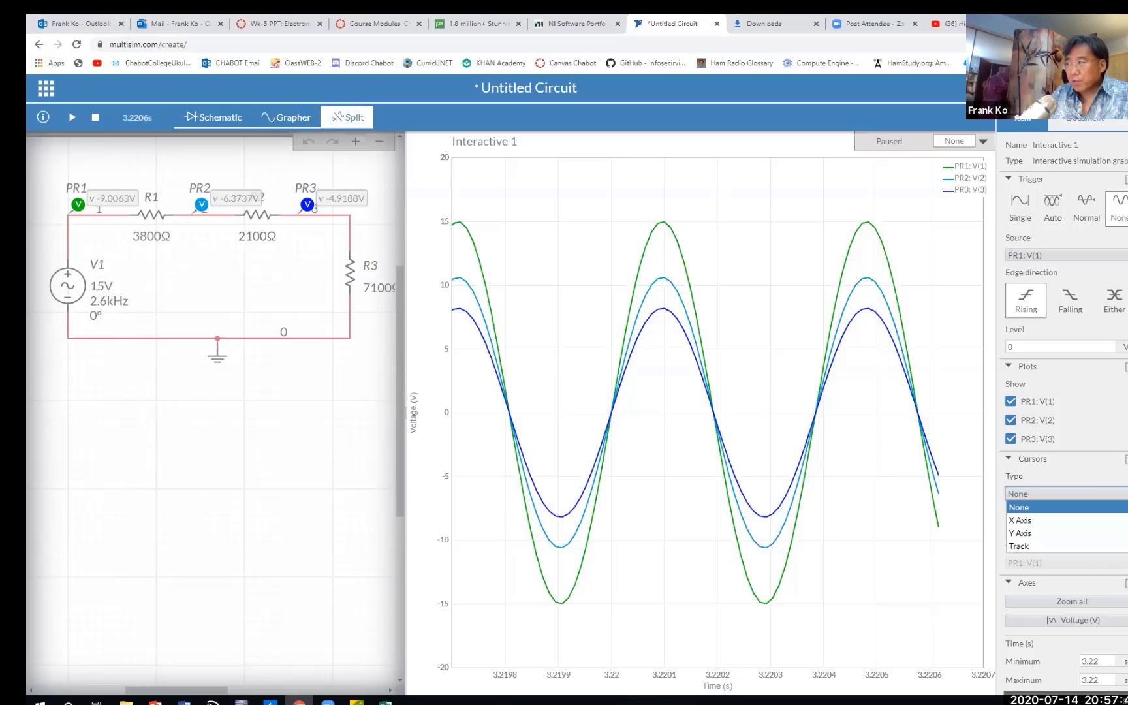
{"action": "left_click", "coordinate": [1121, 535]}
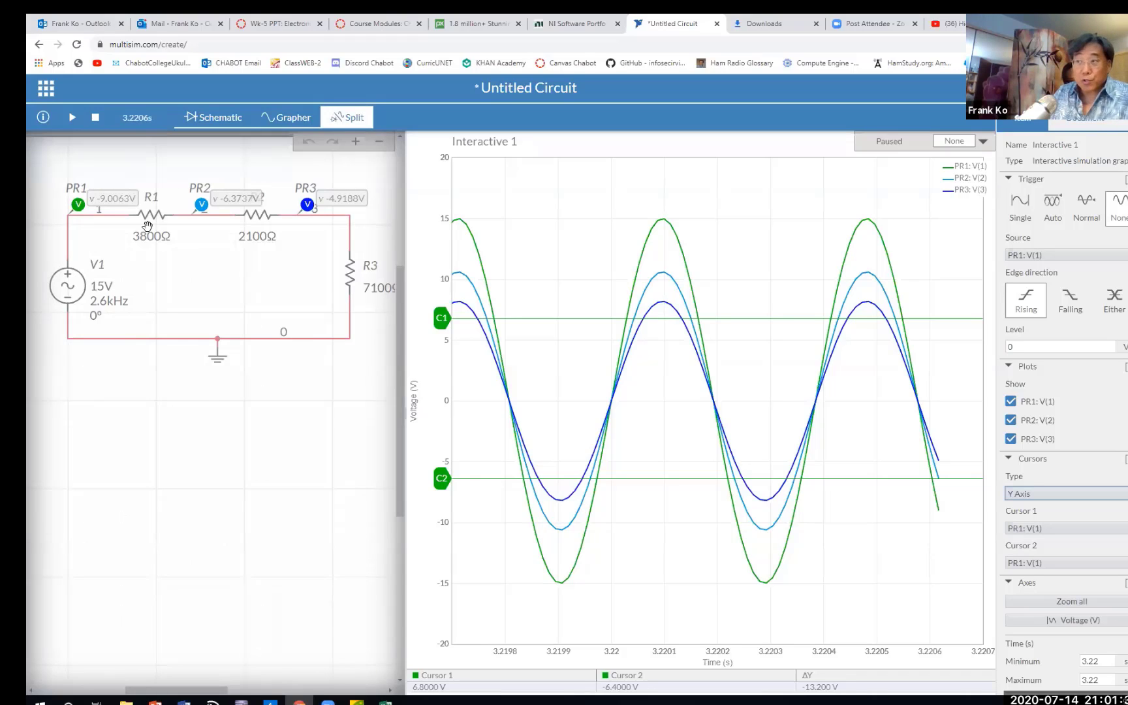
- Park cursor 2 below the waveforms and use cursor 1 to measure the positive peaks of the PR2 and PR3 waveforms
{"action": "left_click_drag", "start_coordinate": [443, 479], "coordinate": [436, 612]}
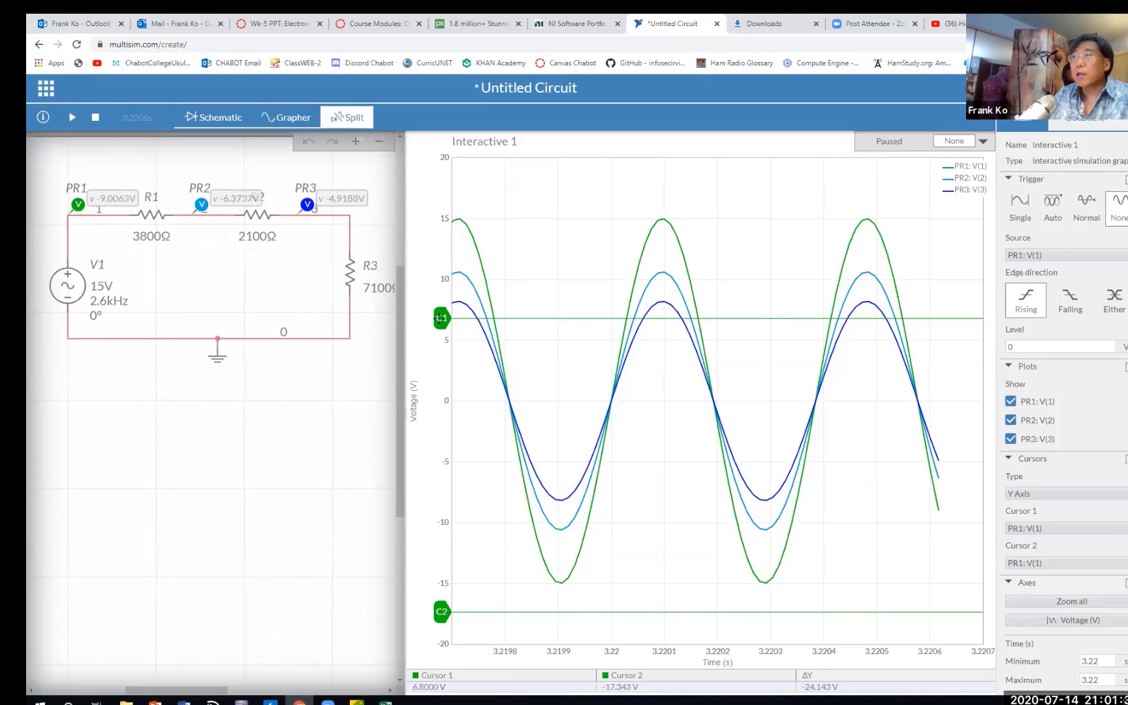
{"action": "left_click_drag", "start_coordinate": [441, 318], "coordinate": [431, 598]}
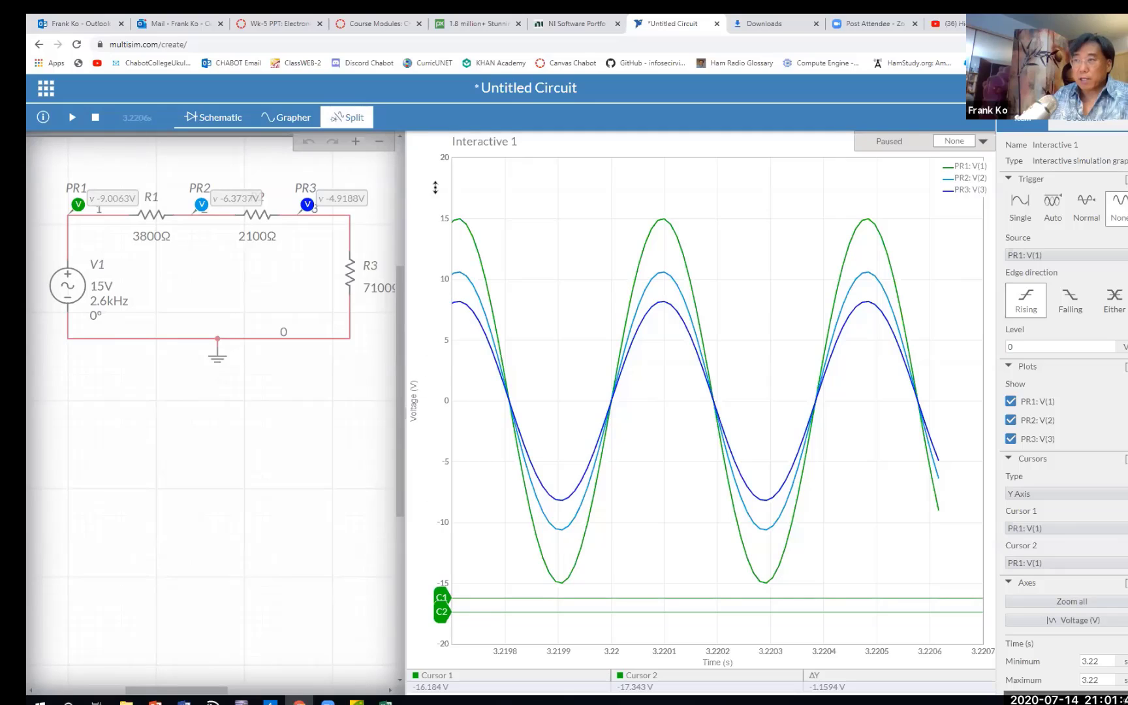
{"action": "mouse_move", "coordinate": [460, 229]}
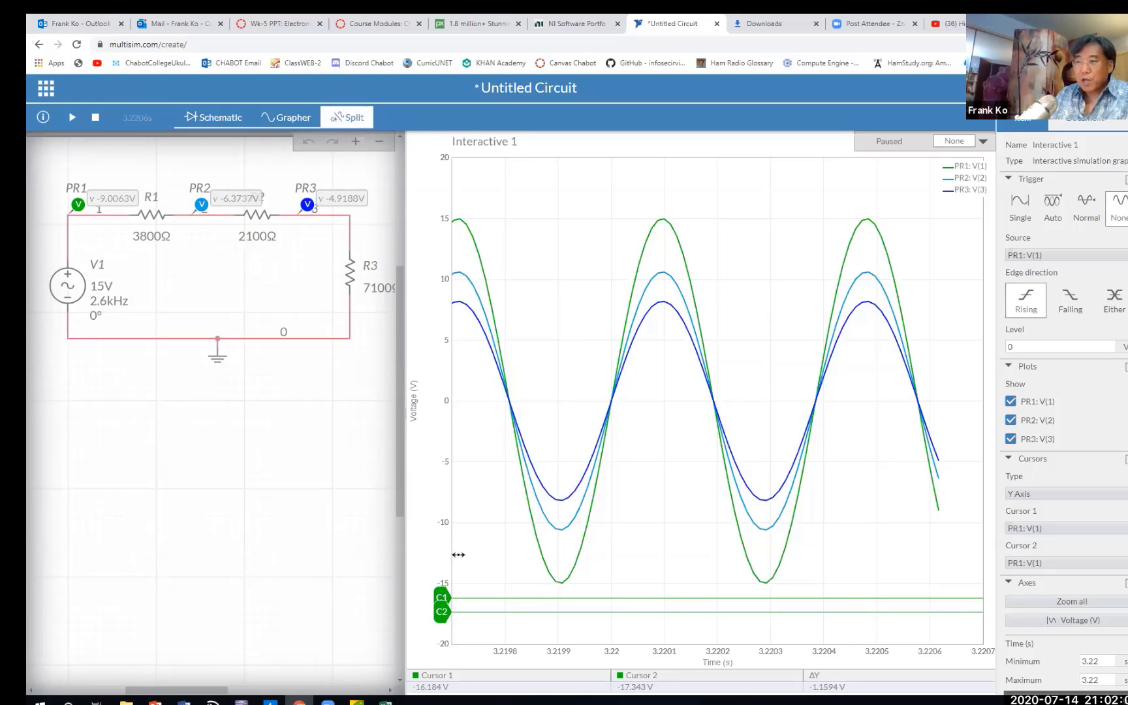
{"action": "left_click_drag", "start_coordinate": [442, 596], "coordinate": [475, 271]}
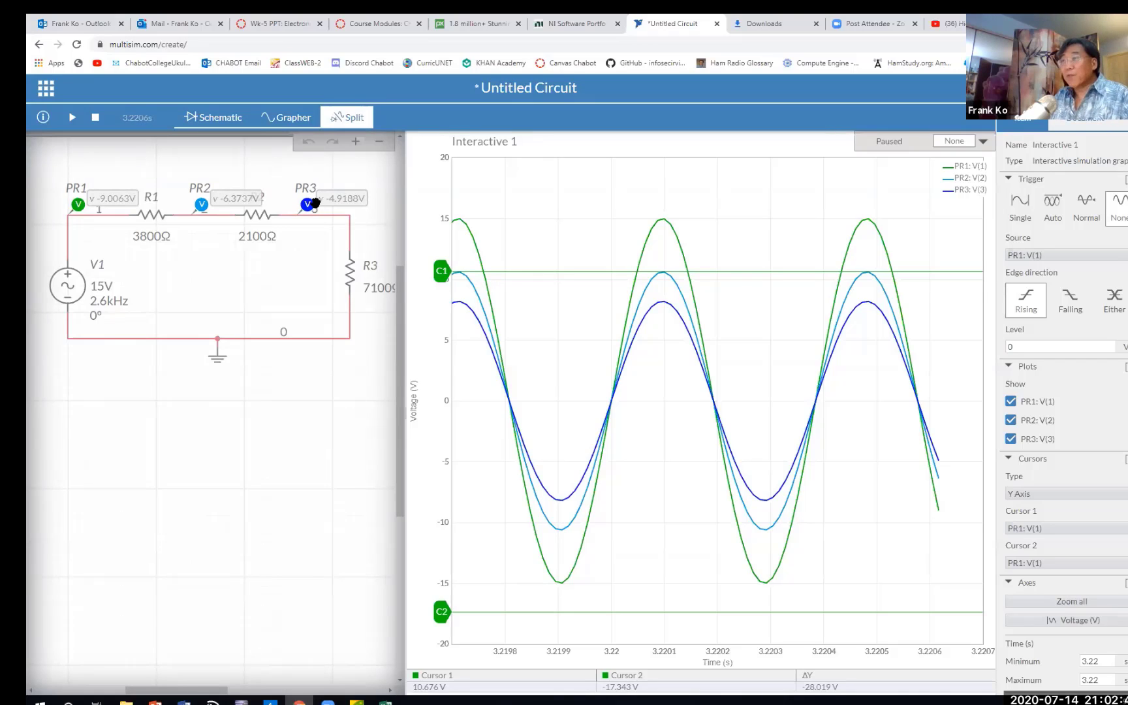
{"action": "left_click_drag", "start_coordinate": [437, 273], "coordinate": [432, 301]}
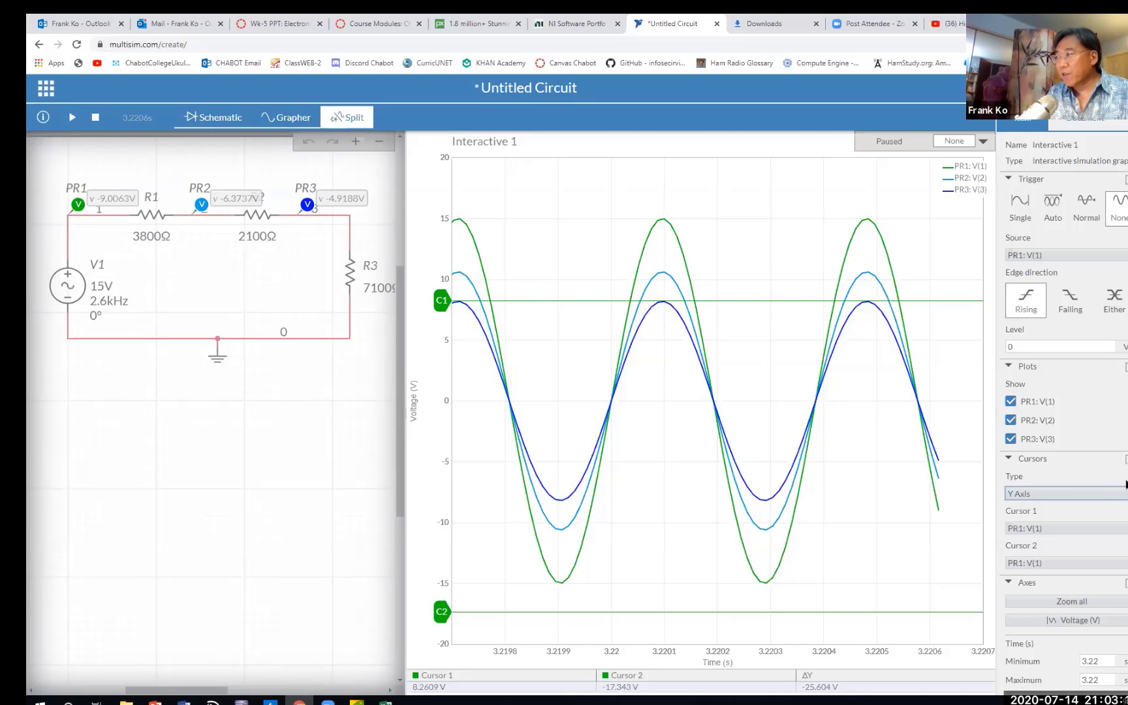
- Switch the cursors to X Axis and place cursor 1 on the PR1 waveform's rising zero crossing at about 3.22 s
{"action": "left_click", "coordinate": [1124, 493]}
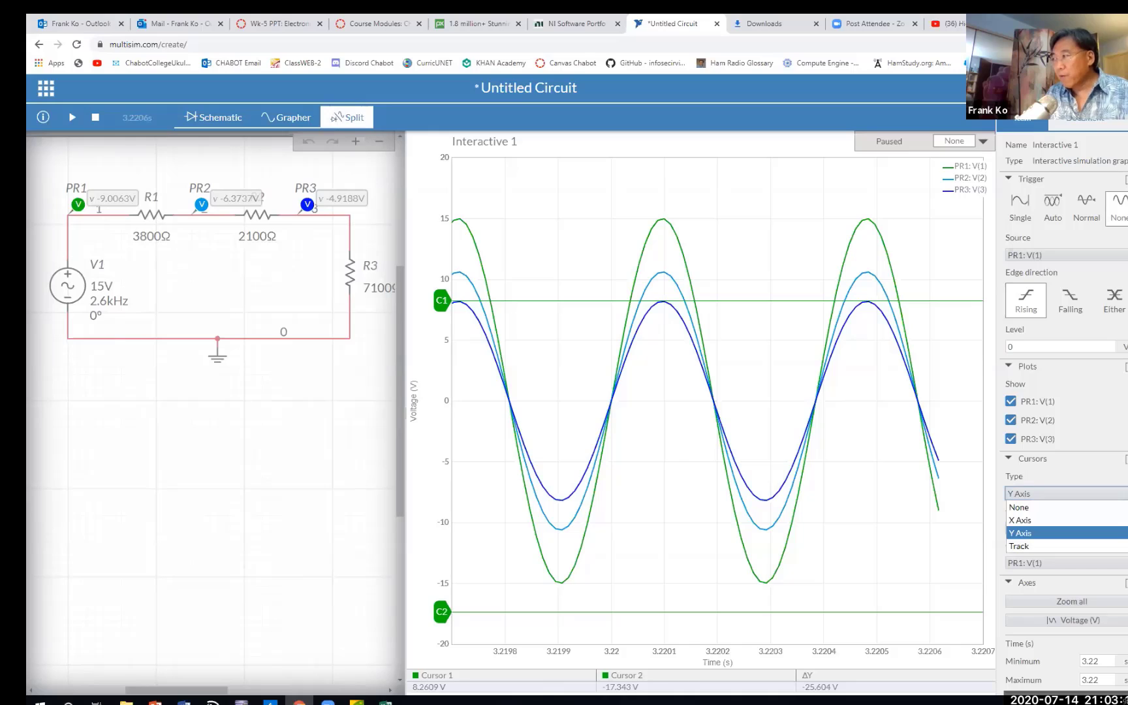
{"action": "left_click", "coordinate": [1116, 526]}
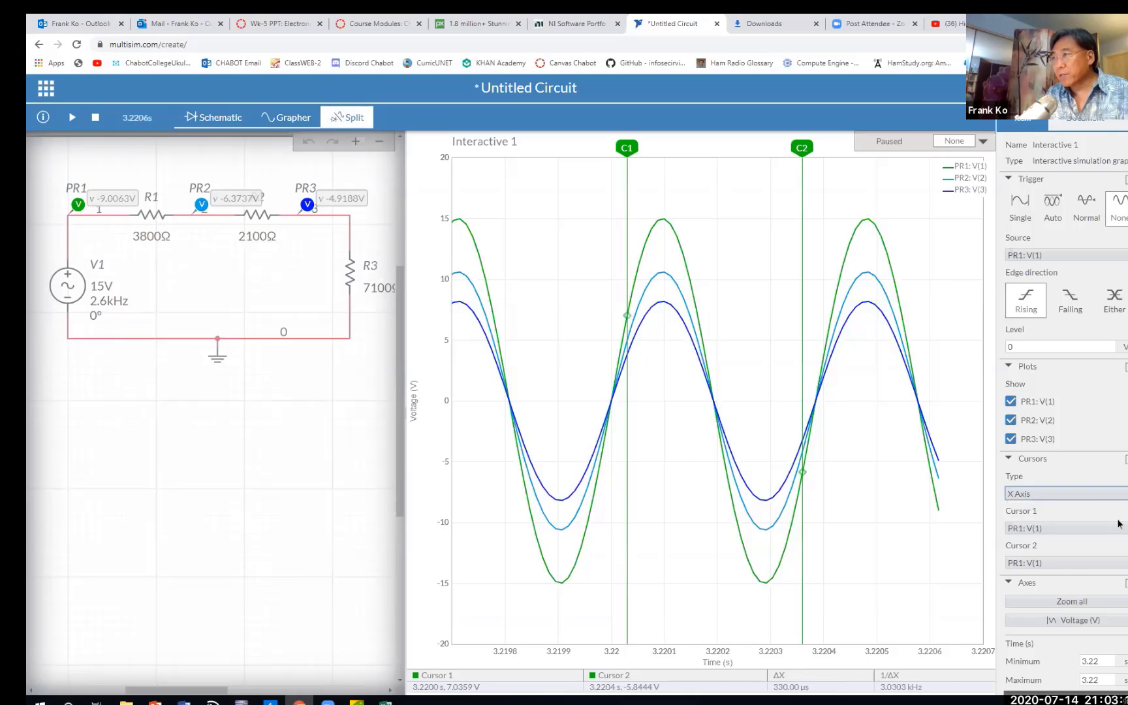
{"action": "left_click_drag", "start_coordinate": [629, 146], "coordinate": [611, 149]}
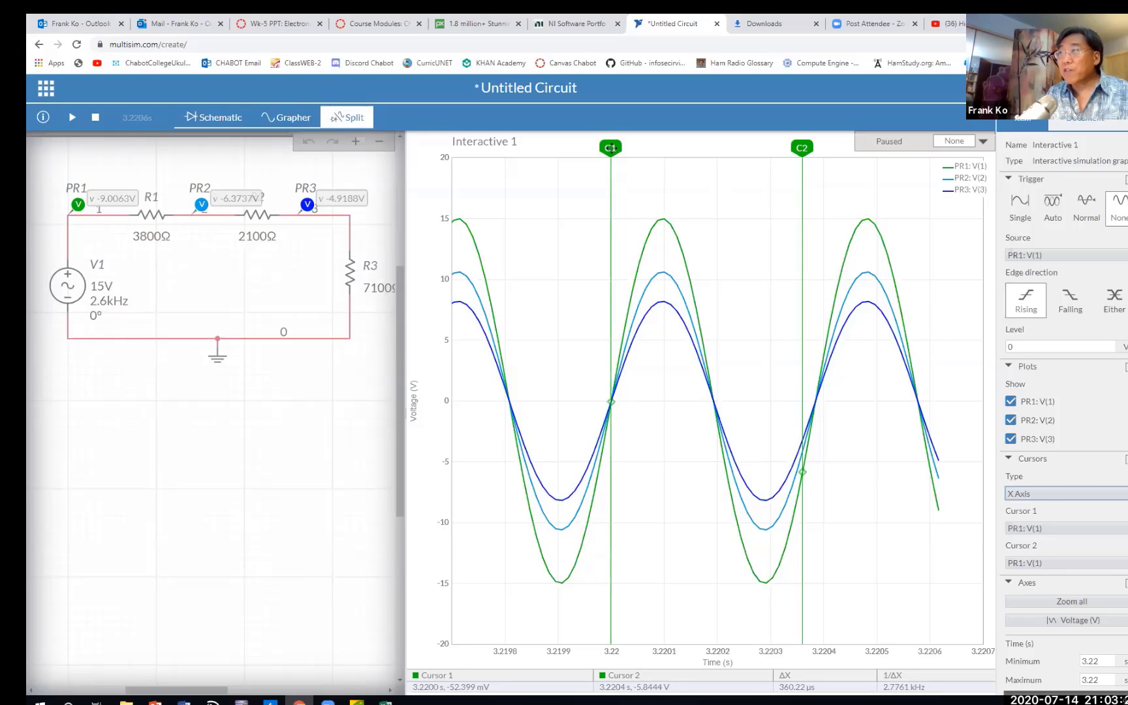
{"action": "left_click_drag", "start_coordinate": [611, 148], "coordinate": [662, 133]}
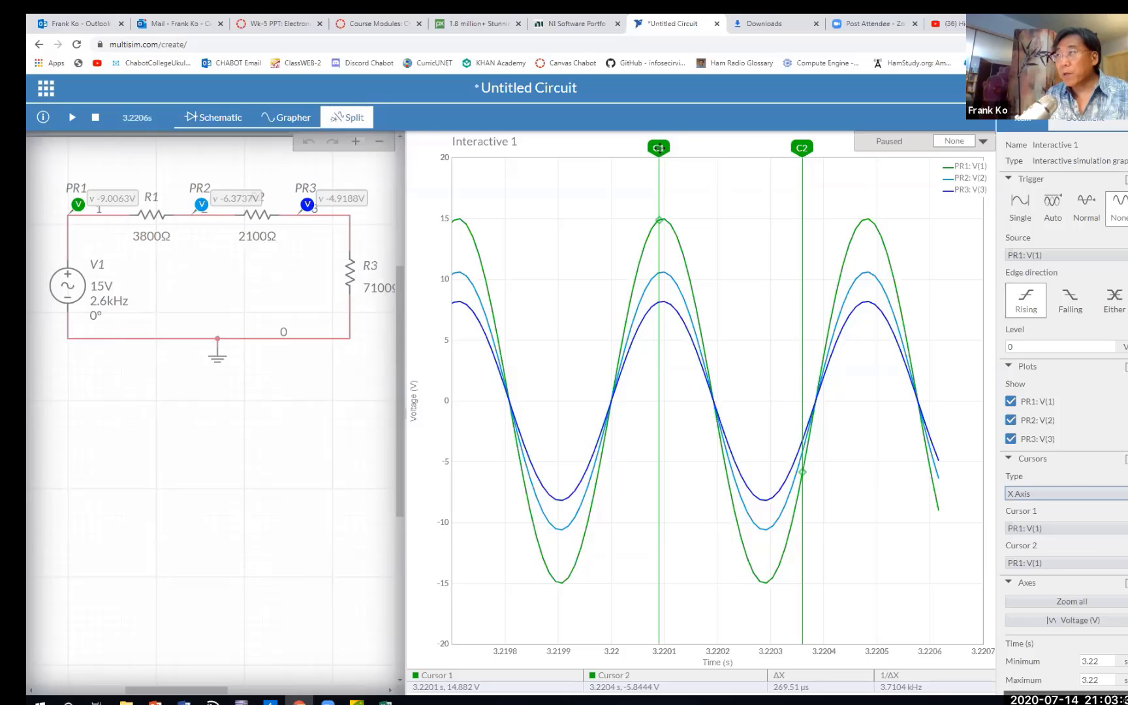
{"action": "left_click_drag", "start_coordinate": [659, 149], "coordinate": [610, 175]}
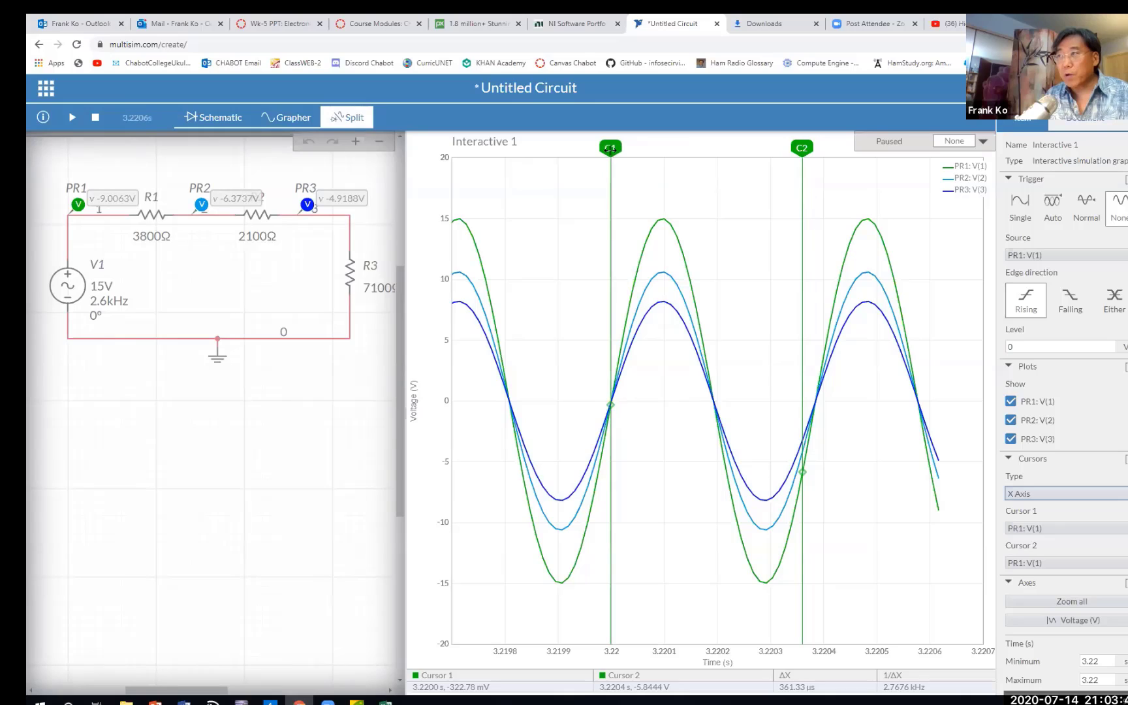
- Align cursor 1 with the PR1 rising zero crossing and cursor 2 with the next one to measure the period
{"action": "left_click_drag", "start_coordinate": [610, 148], "coordinate": [610, 155]}
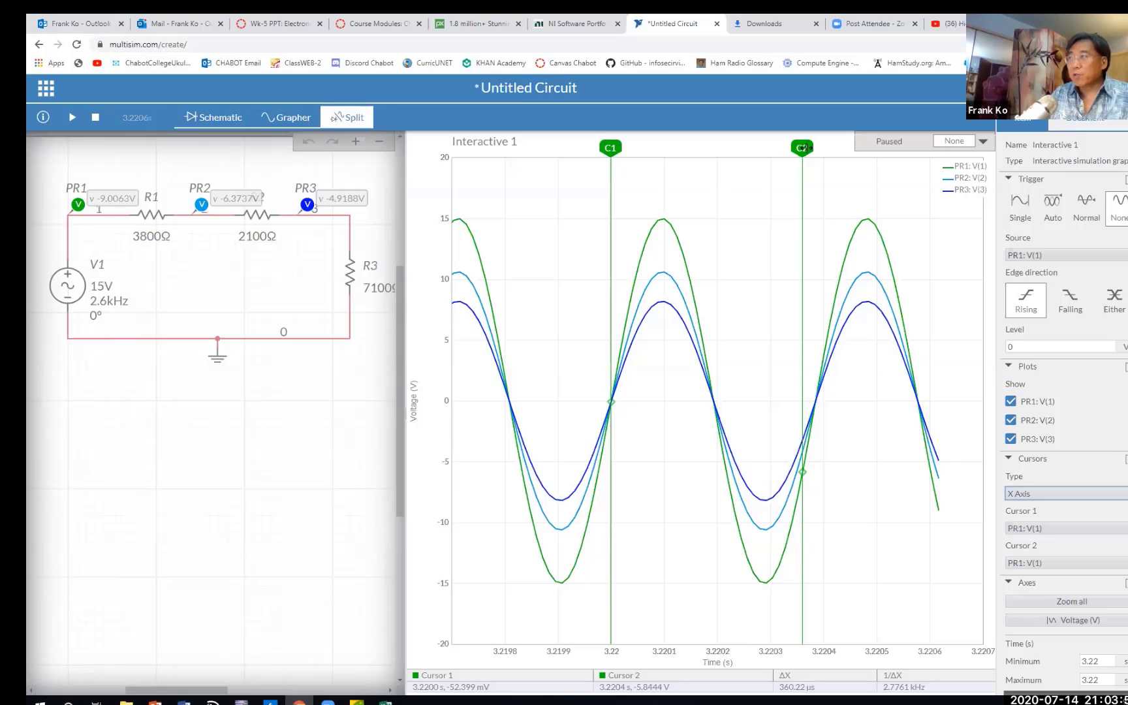
{"action": "left_click_drag", "start_coordinate": [804, 149], "coordinate": [816, 164]}
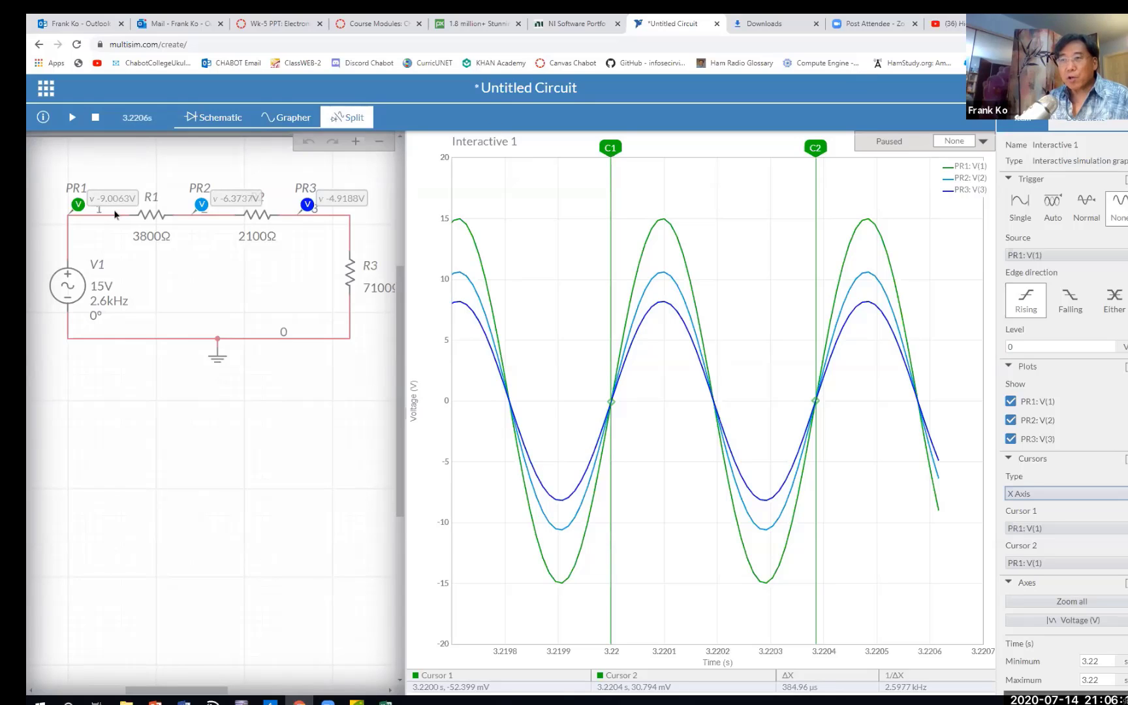
{"action": "left_click", "coordinate": [177, 497]}
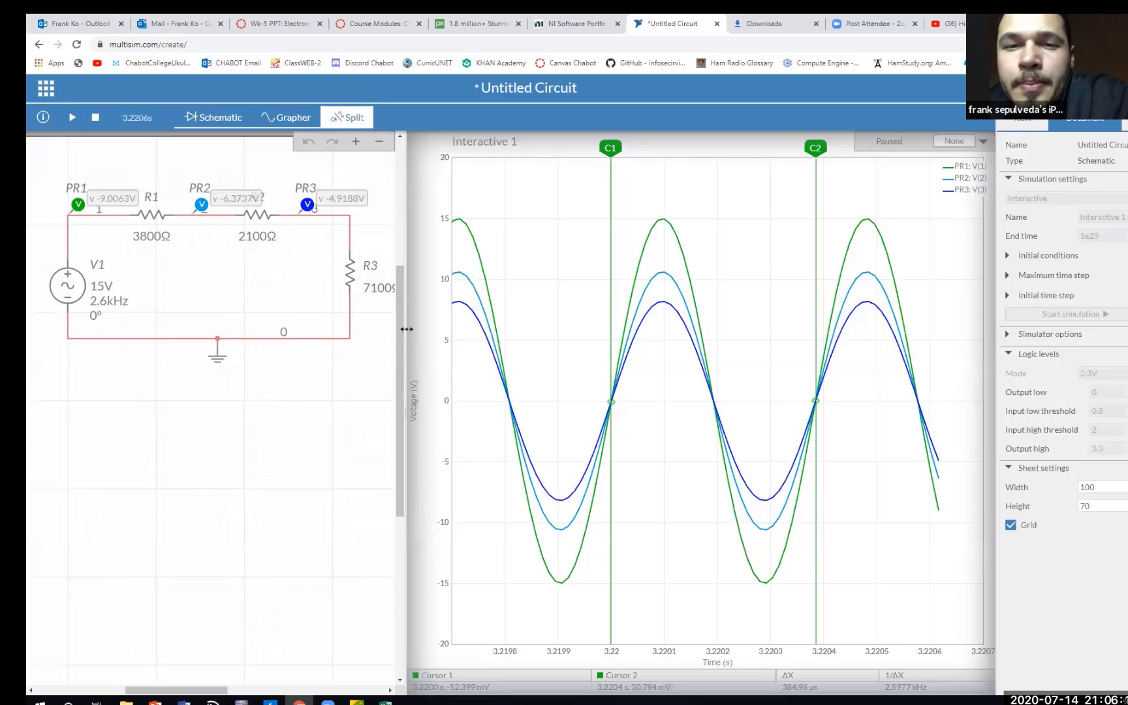
- Stop the simulation and place a fourth voltage probe on the circuit's bottom wire, between the source and the ground
{"action": "left_click_drag", "start_coordinate": [502, 323], "coordinate": [650, 317]}
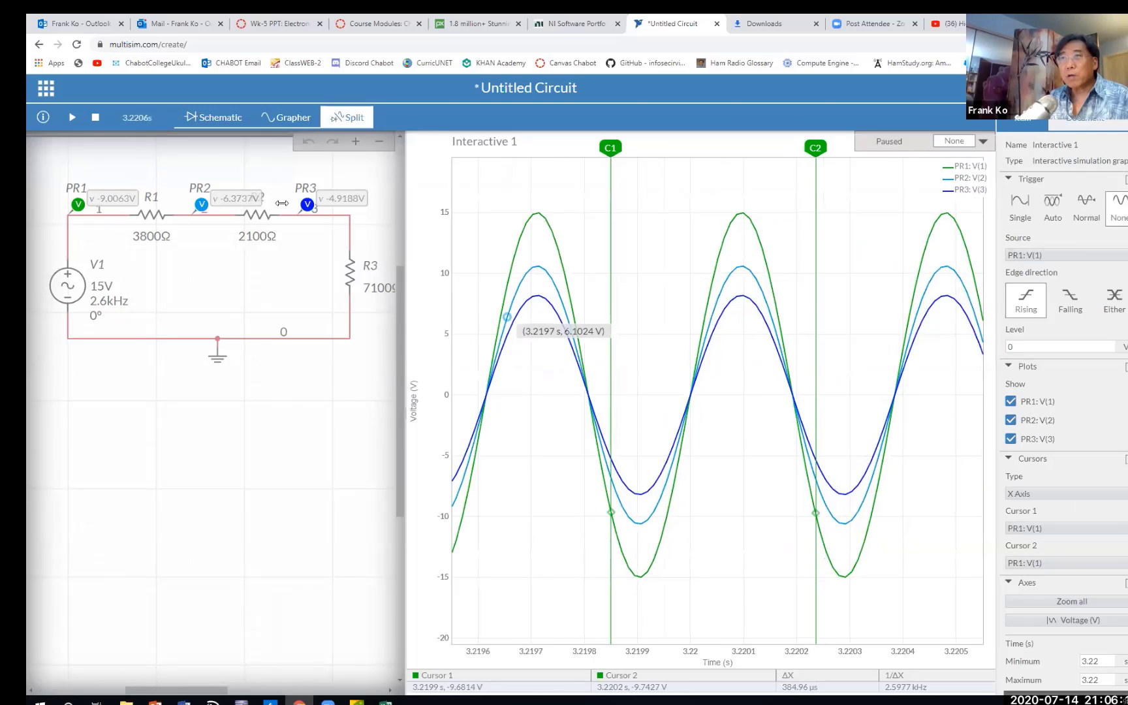
{"action": "left_click", "coordinate": [95, 117]}
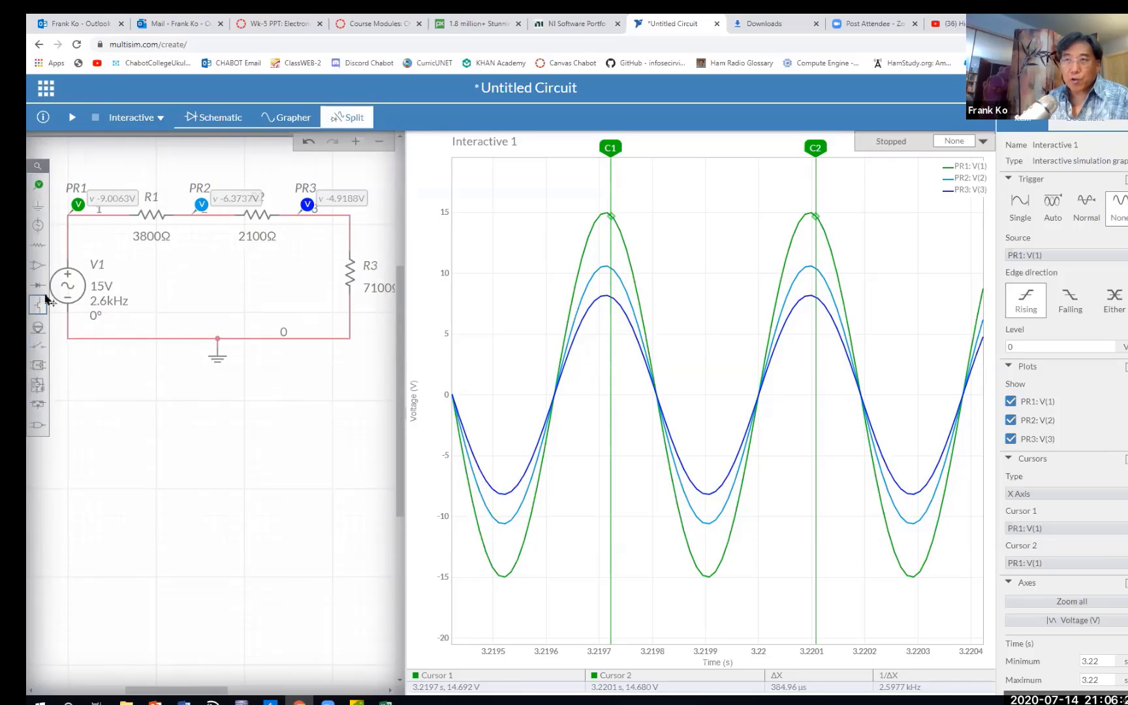
{"action": "left_click", "coordinate": [39, 186]}
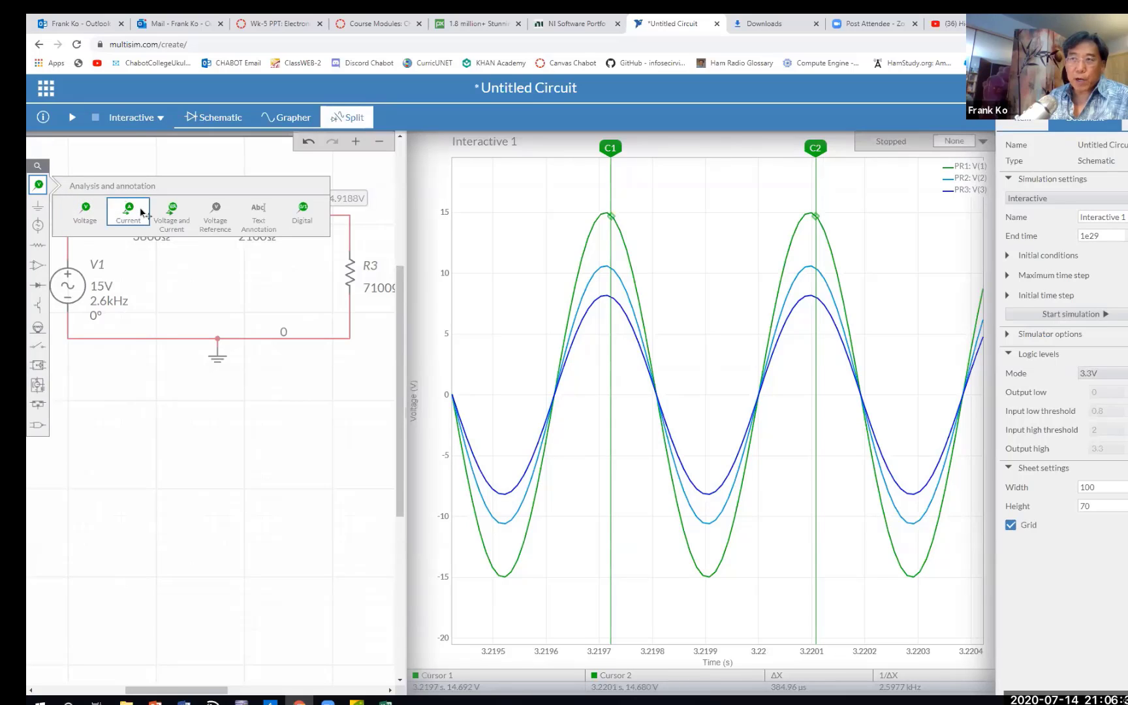
{"action": "left_click", "coordinate": [85, 209]}
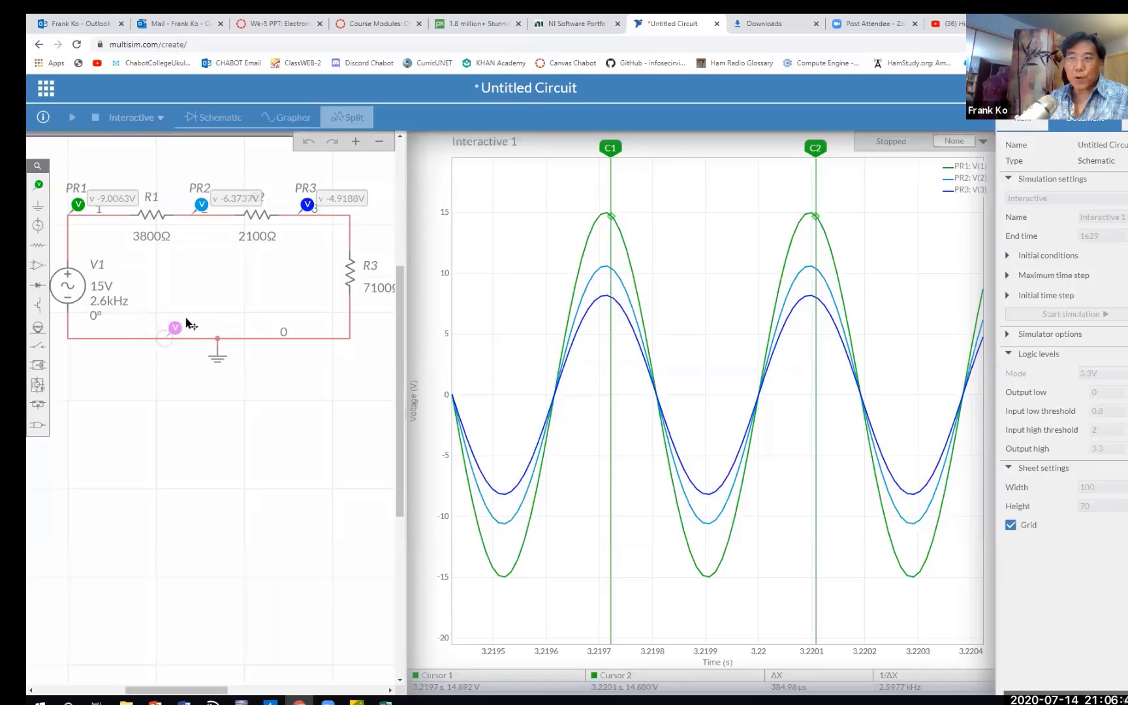
{"action": "left_click", "coordinate": [177, 325]}
{"action": "left_click", "coordinate": [181, 421]}
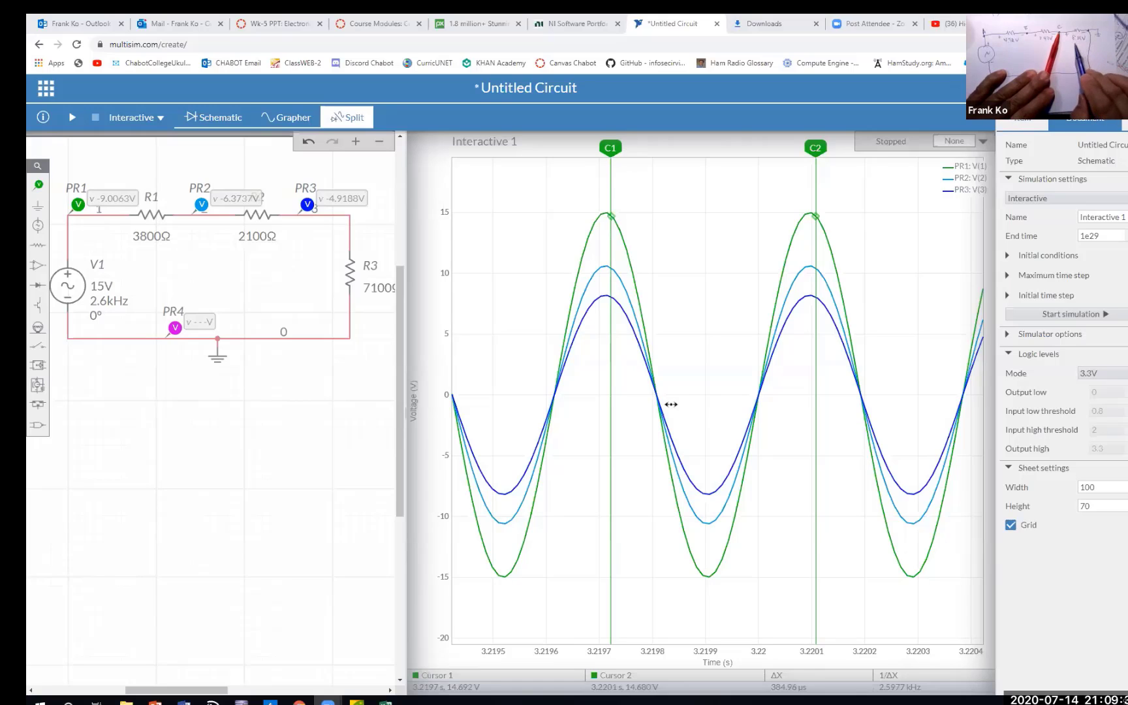
- Rerun the simulation with the new probe, switch the graph cursors to Y Axis, and stop the run
{"action": "mouse_move", "coordinate": [666, 401]}
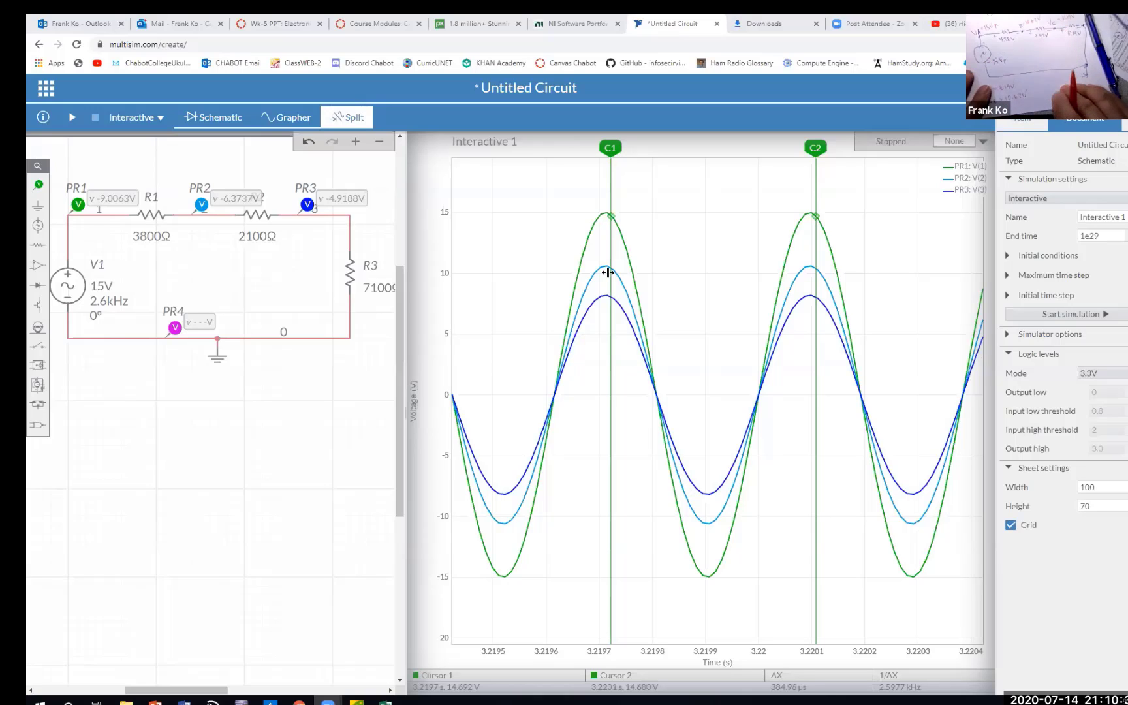
{"action": "mouse_move", "coordinate": [591, 279]}
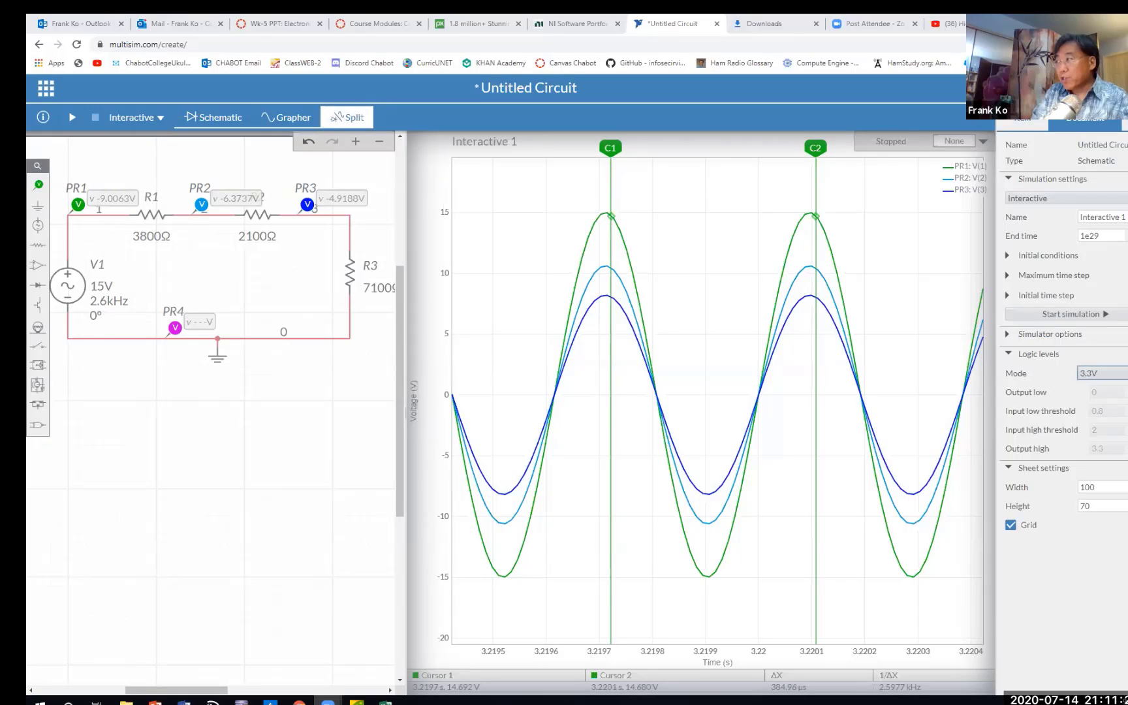
{"action": "left_click", "coordinate": [70, 118]}
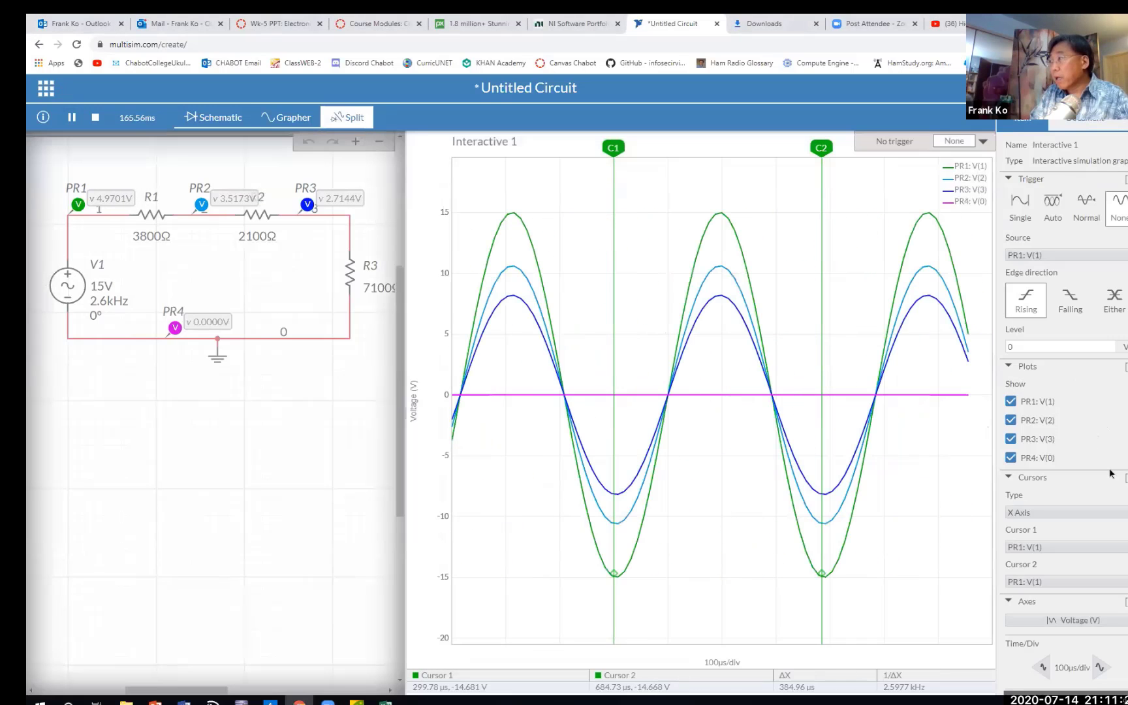
{"action": "left_click", "coordinate": [1117, 513]}
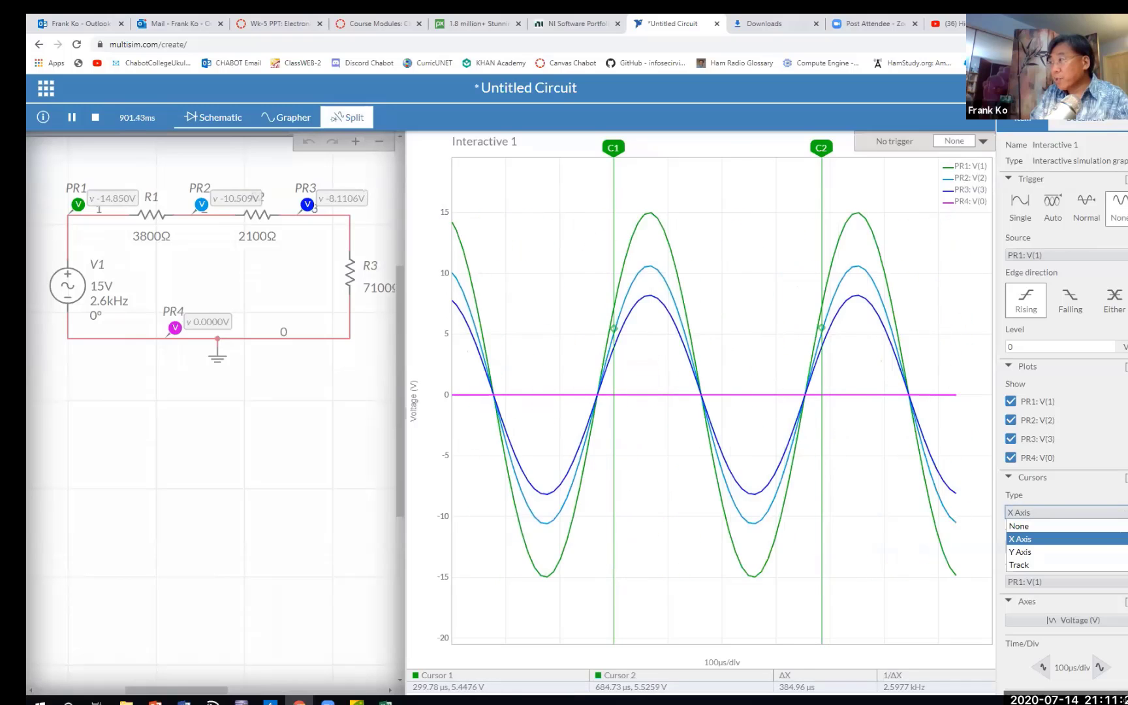
{"action": "left_click", "coordinate": [1095, 553]}
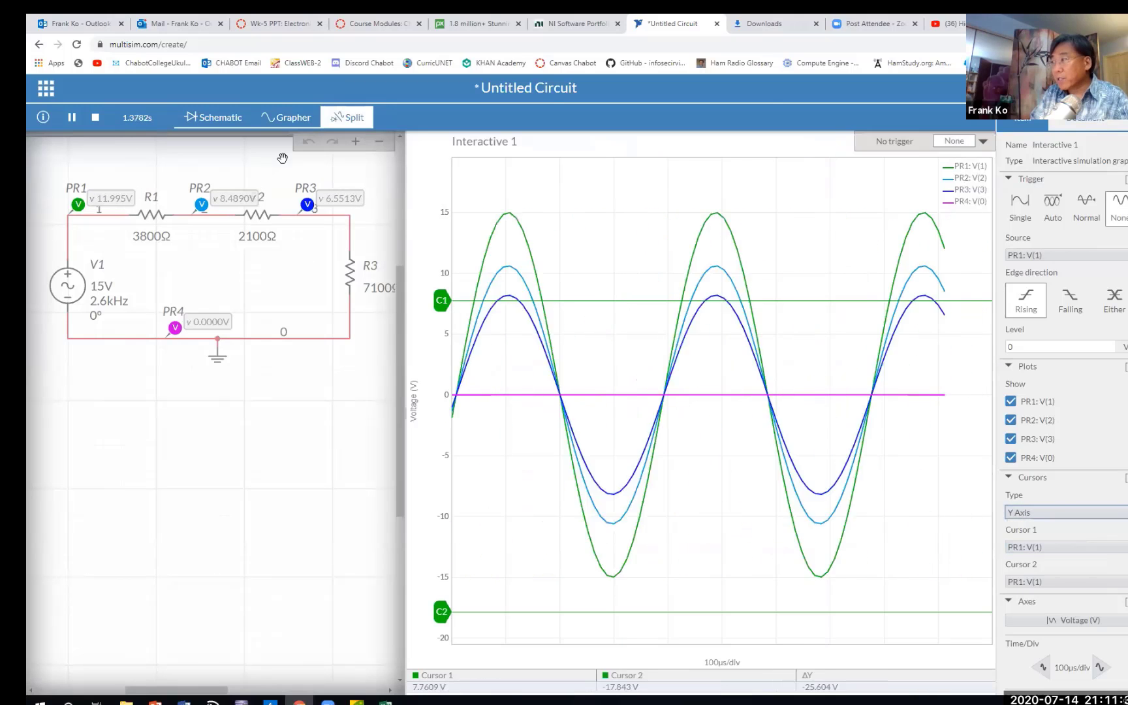
{"action": "left_click", "coordinate": [97, 118]}
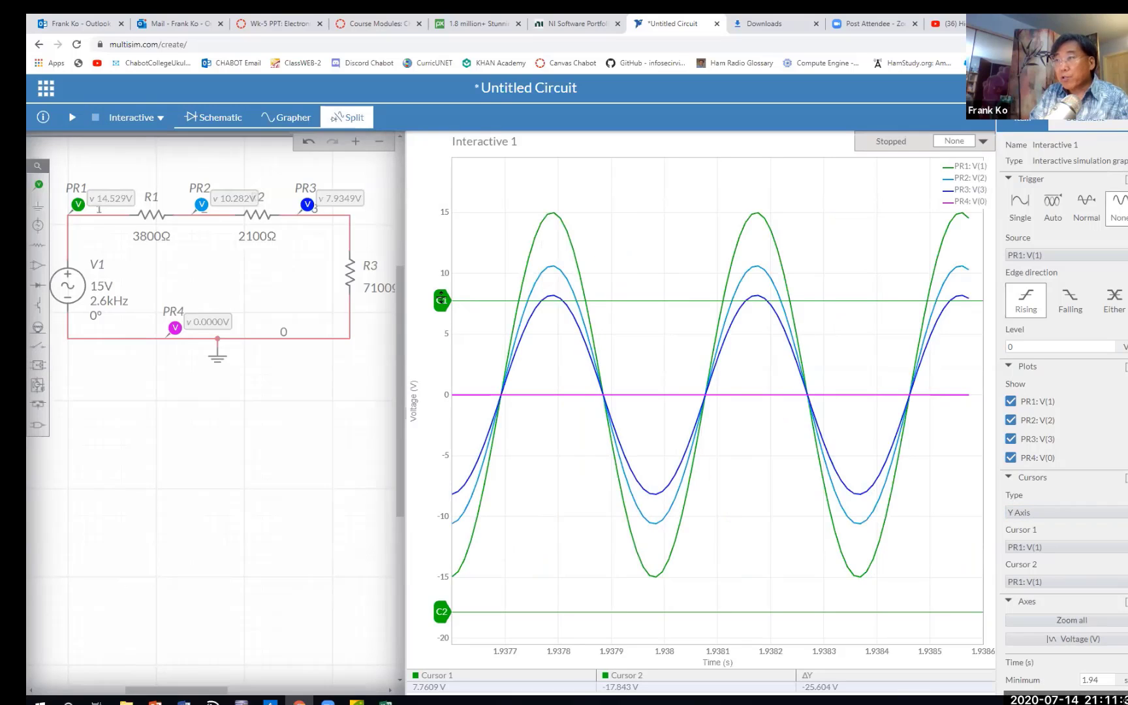
- Use cursor 1 to measure the positive peaks of the PR1, PR2 and PR3 waveforms in turn
{"action": "left_click_drag", "start_coordinate": [443, 299], "coordinate": [442, 216]}
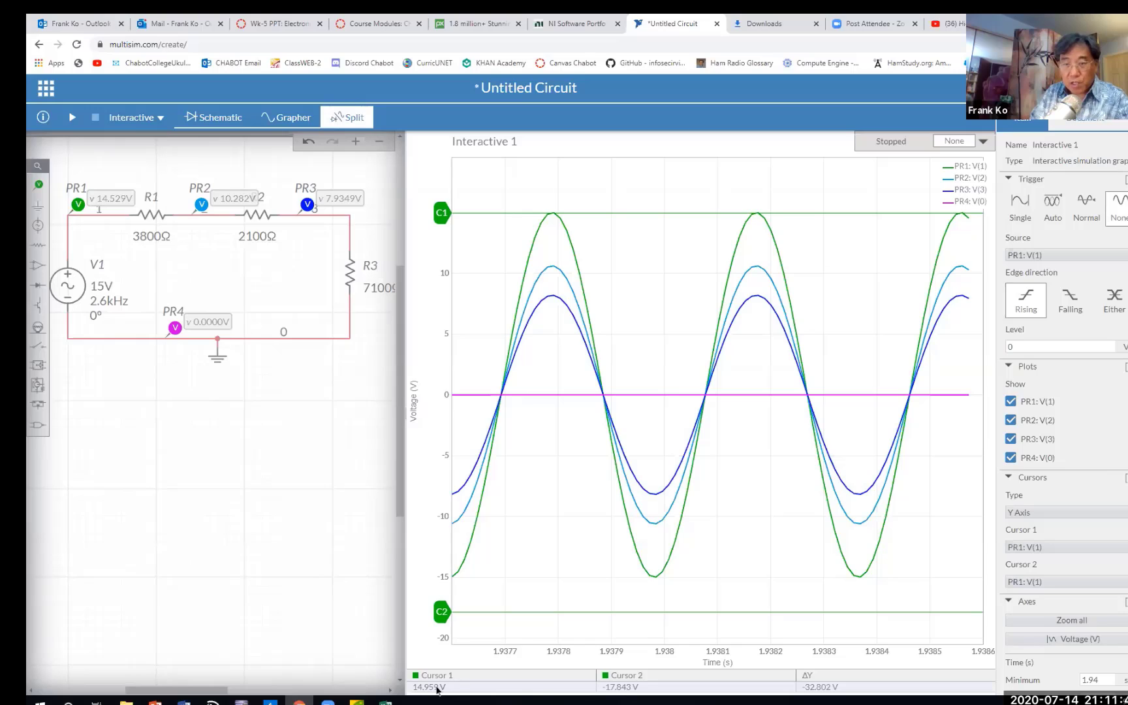
{"action": "left_click_drag", "start_coordinate": [442, 213], "coordinate": [441, 265]}
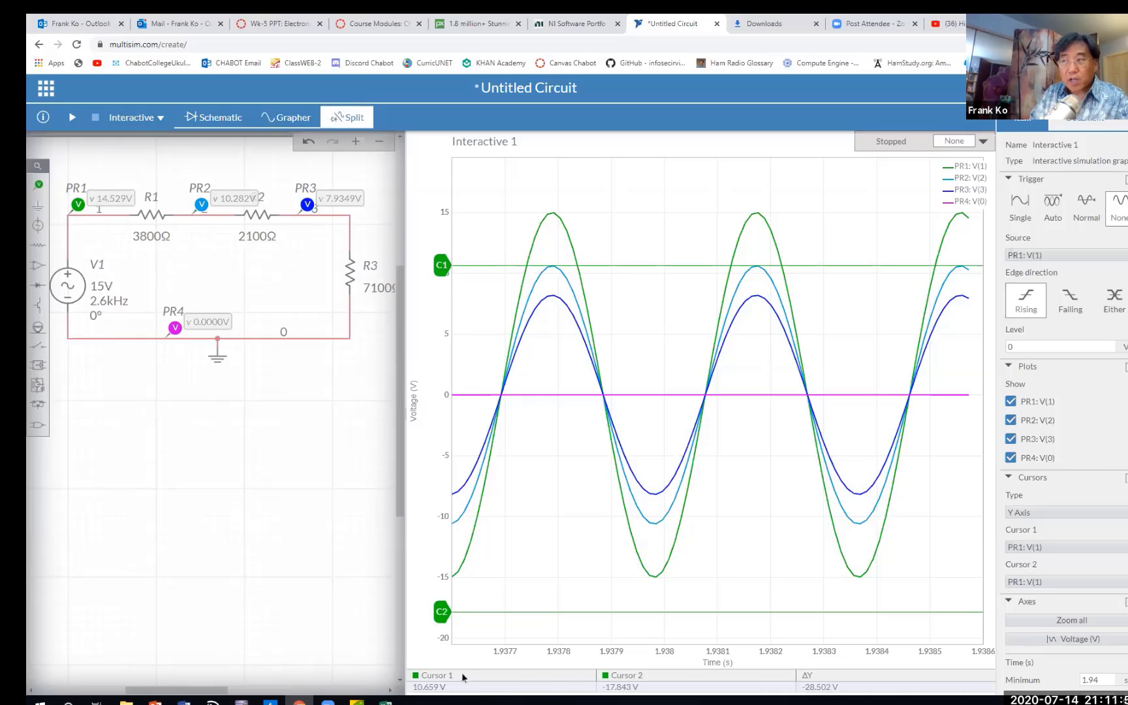
{"action": "left_click_drag", "start_coordinate": [438, 267], "coordinate": [439, 295]}
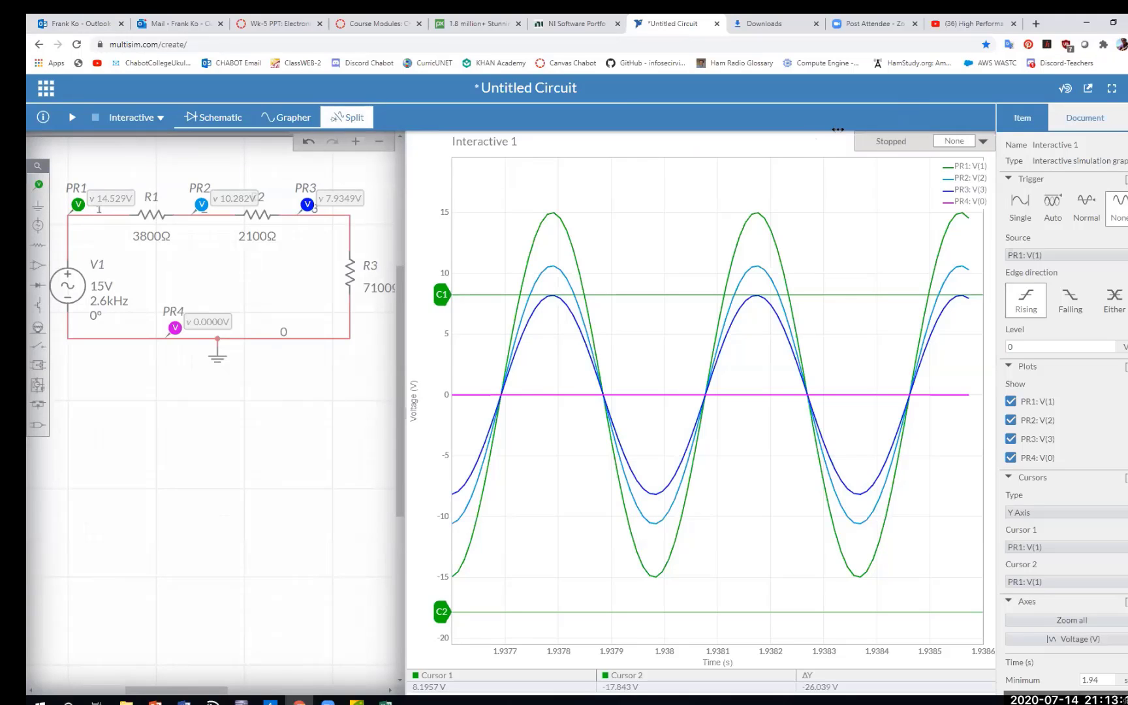
- Rerun the simulation, shorten the graph's time base to 20 µs/div, and stop the run
{"action": "left_click", "coordinate": [72, 117]}
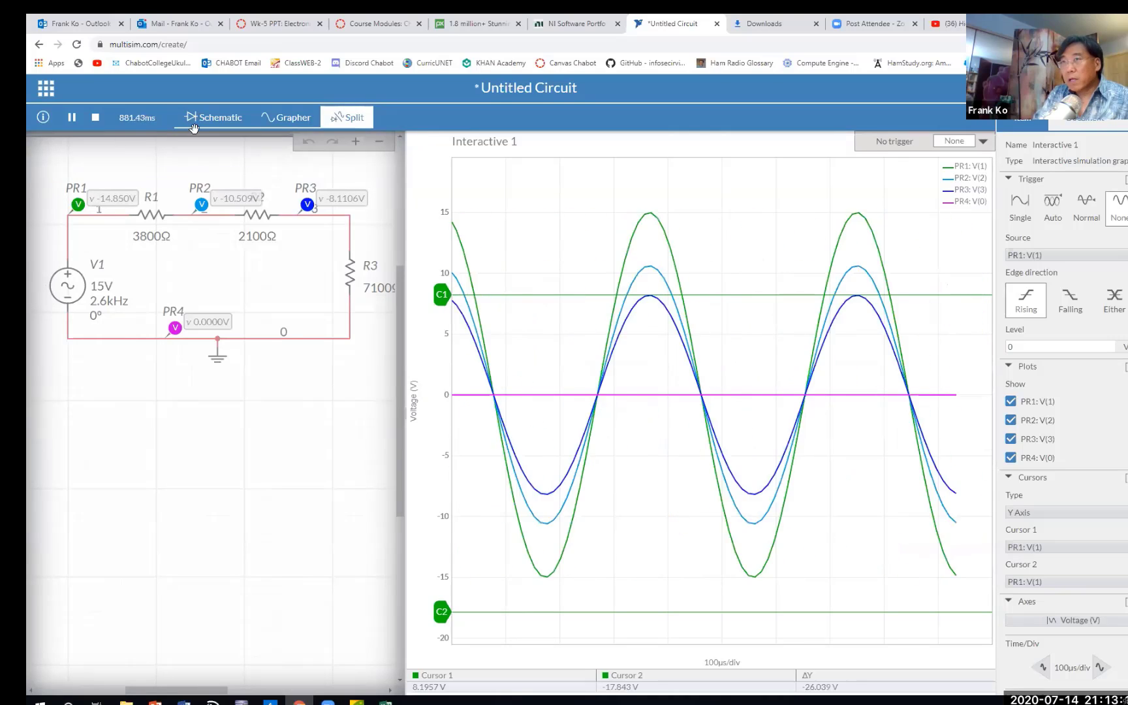
{"action": "left_click", "coordinate": [95, 119]}
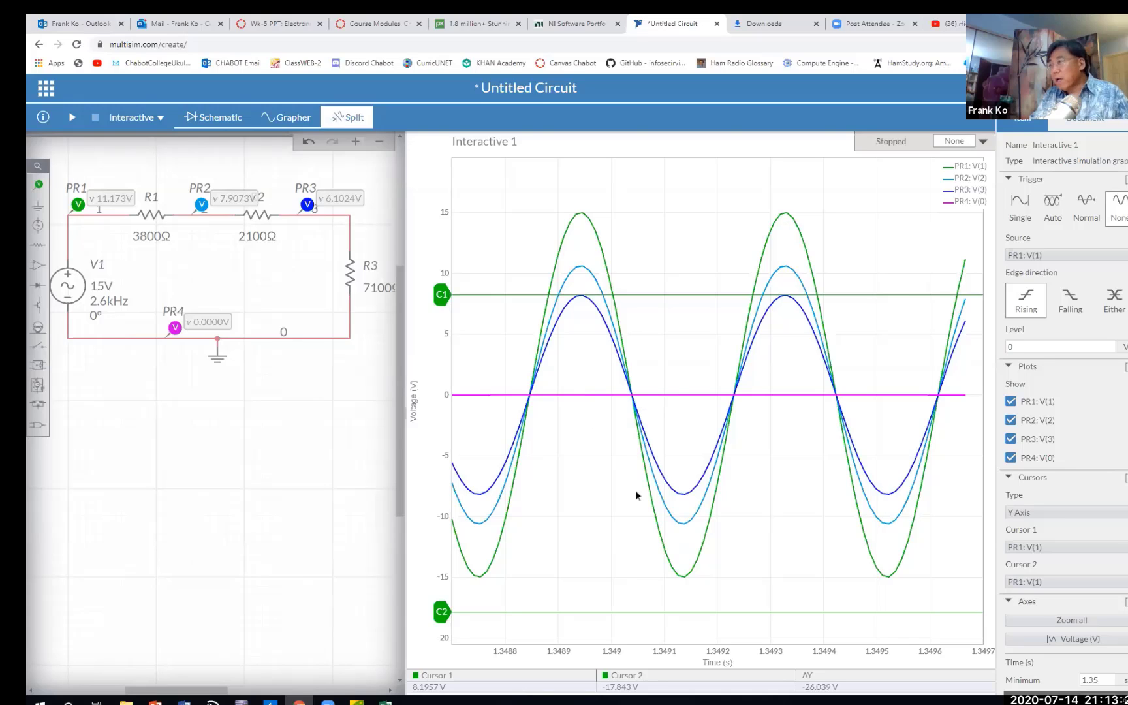
{"action": "left_click", "coordinate": [73, 118]}
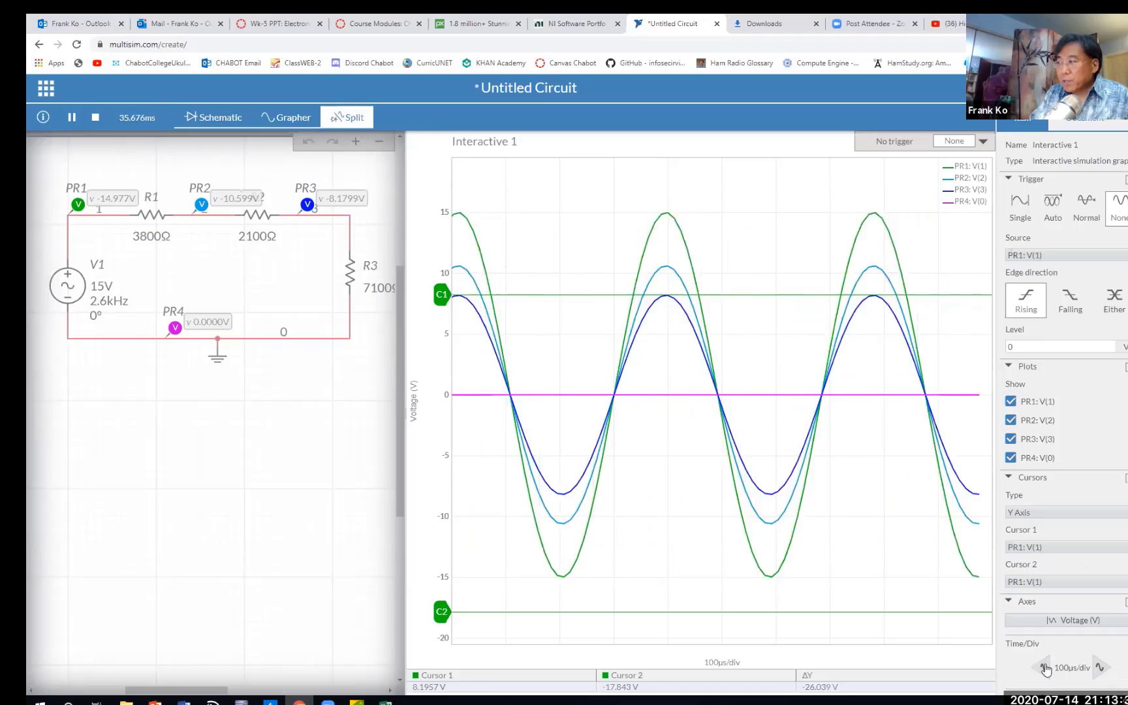
{"action": "left_click", "coordinate": [1044, 667]}
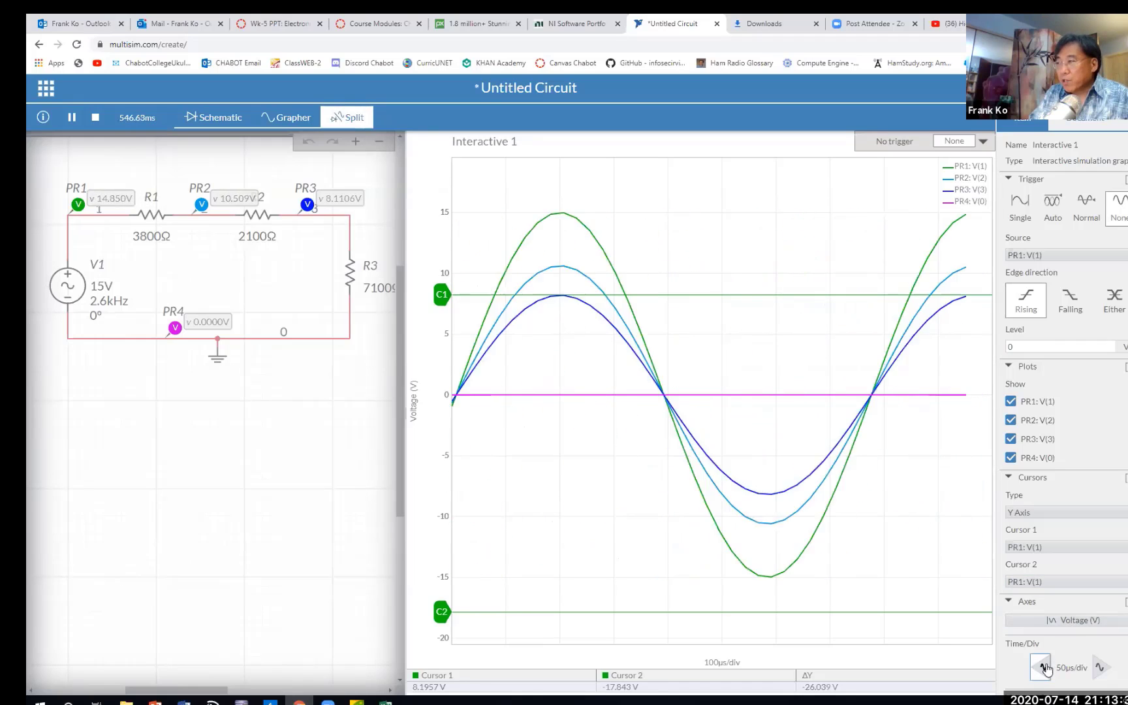
{"action": "left_click", "coordinate": [1045, 667]}
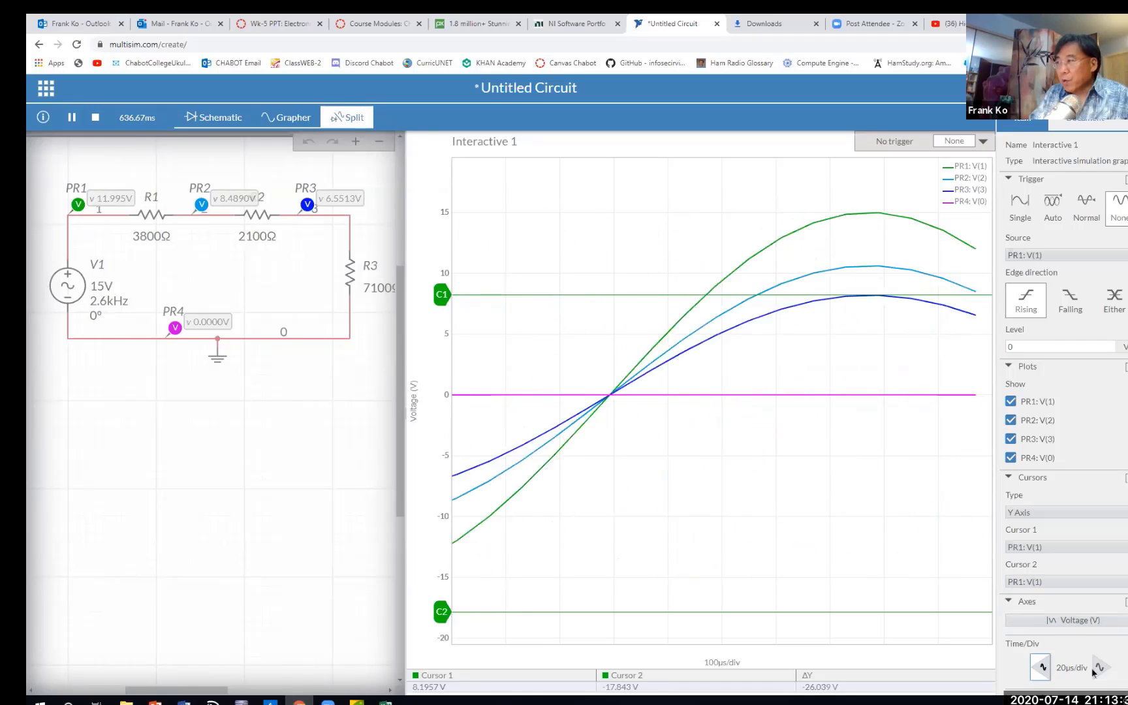
{"action": "left_click", "coordinate": [98, 117]}
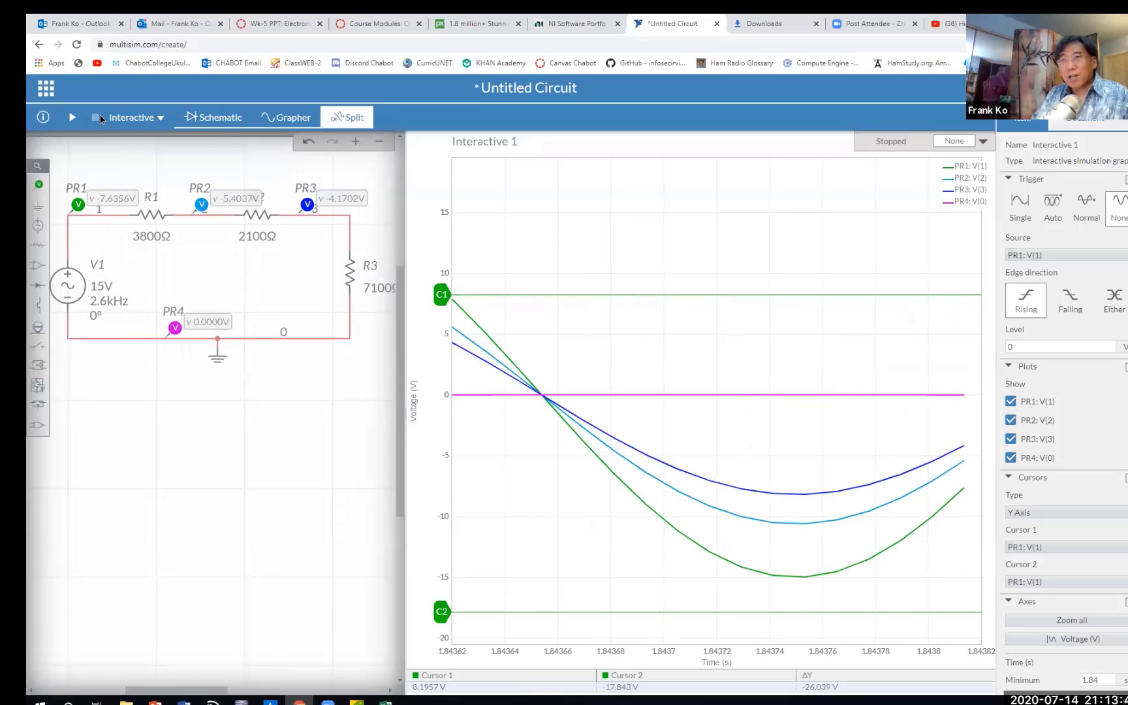
- Run the simulation again, return the graph's time base to 100 µs/div, and pause the run
{"action": "left_click", "coordinate": [71, 117]}
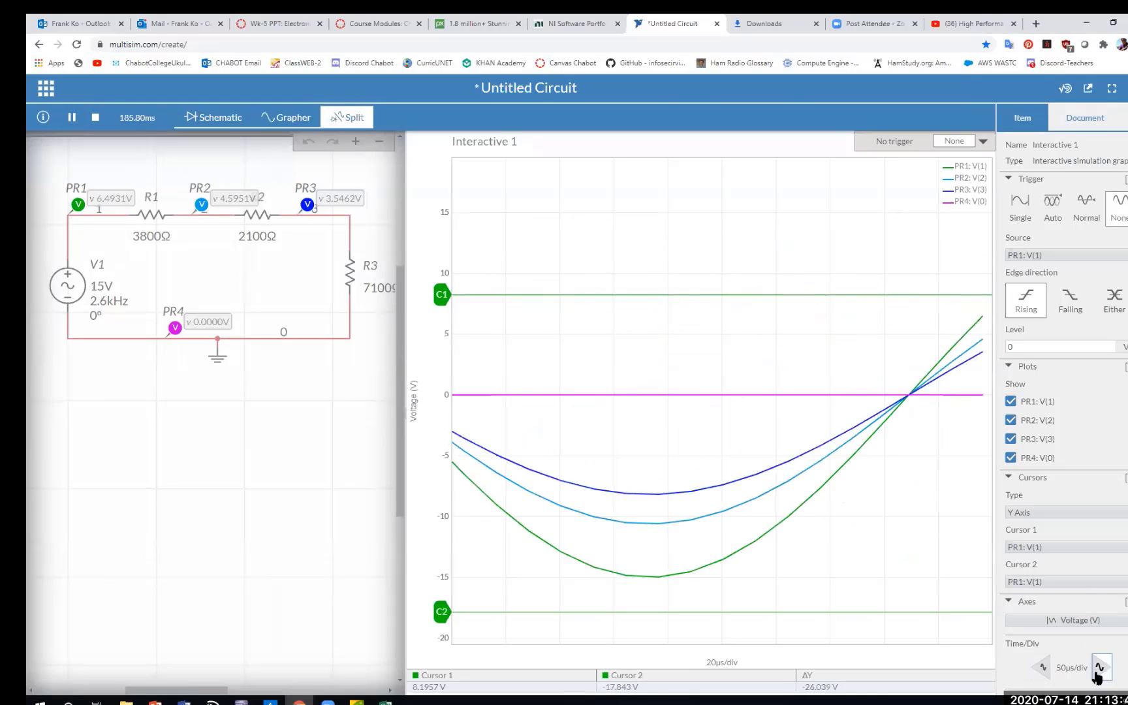
{"action": "left_click", "coordinate": [1101, 667]}
{"action": "left_click", "coordinate": [1101, 667]}
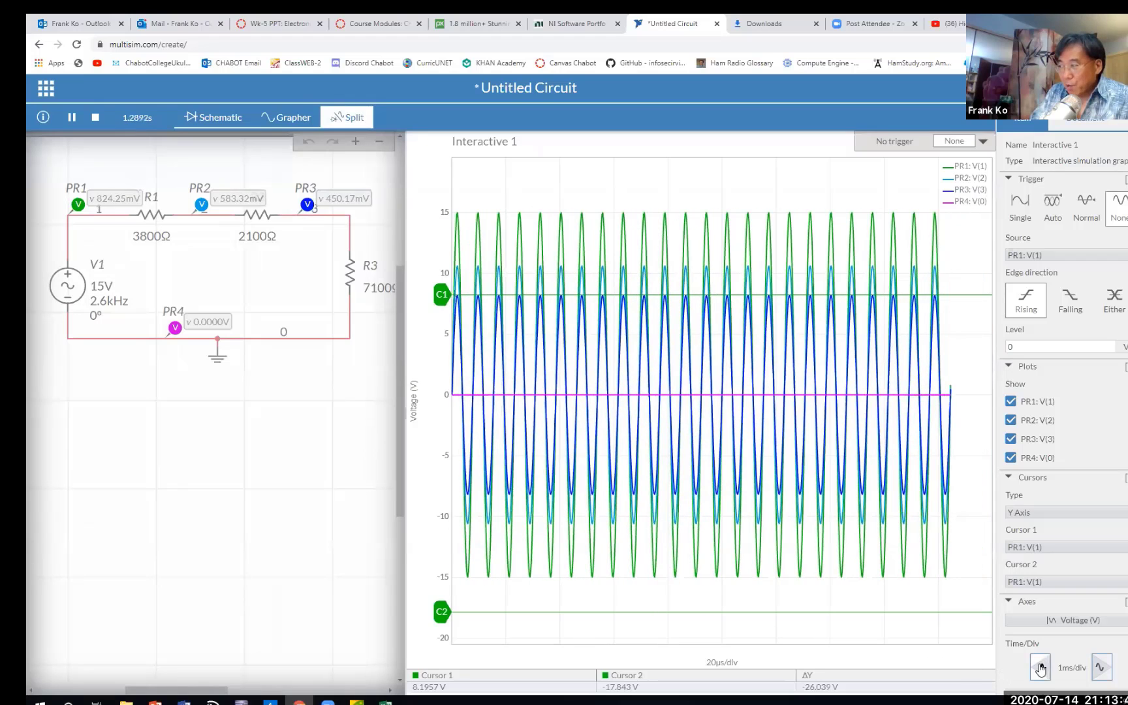
{"action": "left_click", "coordinate": [1041, 668]}
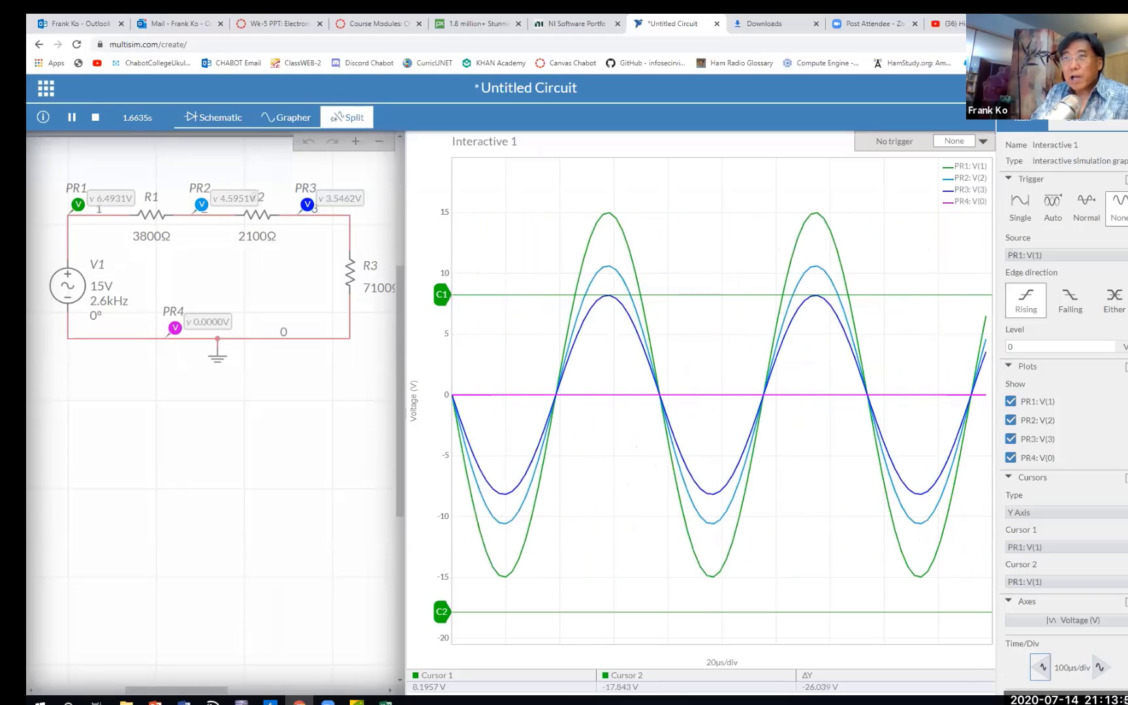
{"action": "left_click", "coordinate": [73, 117]}
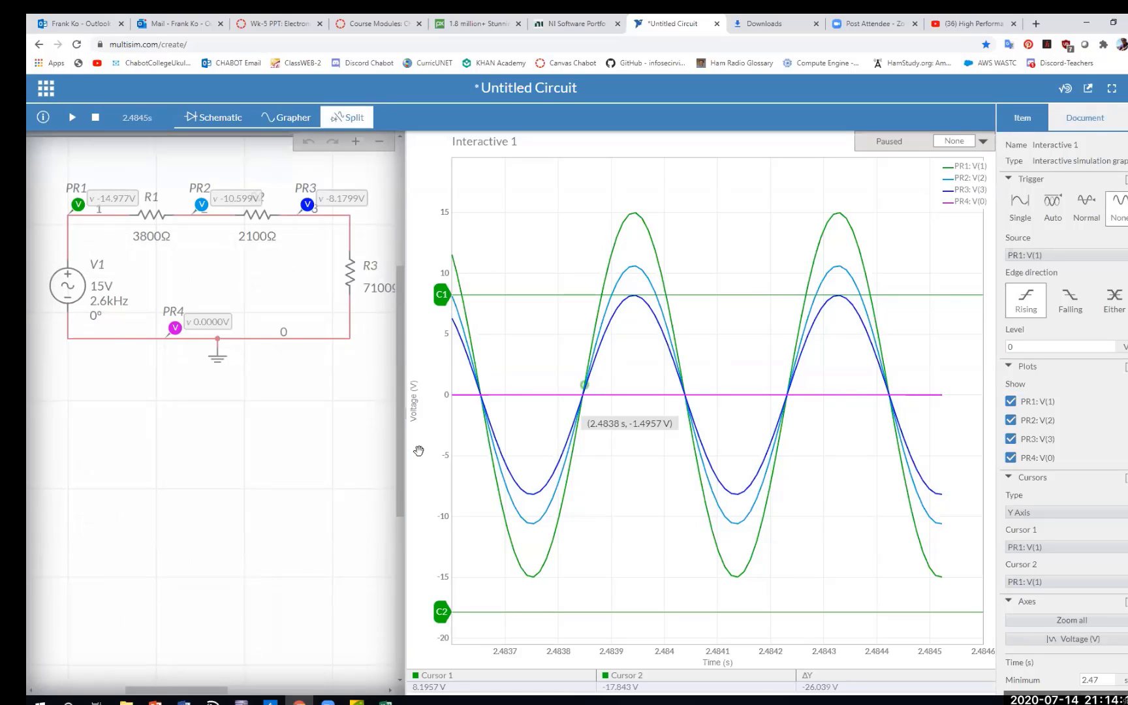
- Save the circuit as a new public circuit named "AC 3R IMA-2" with an empty description
{"action": "left_click", "coordinate": [46, 88]}
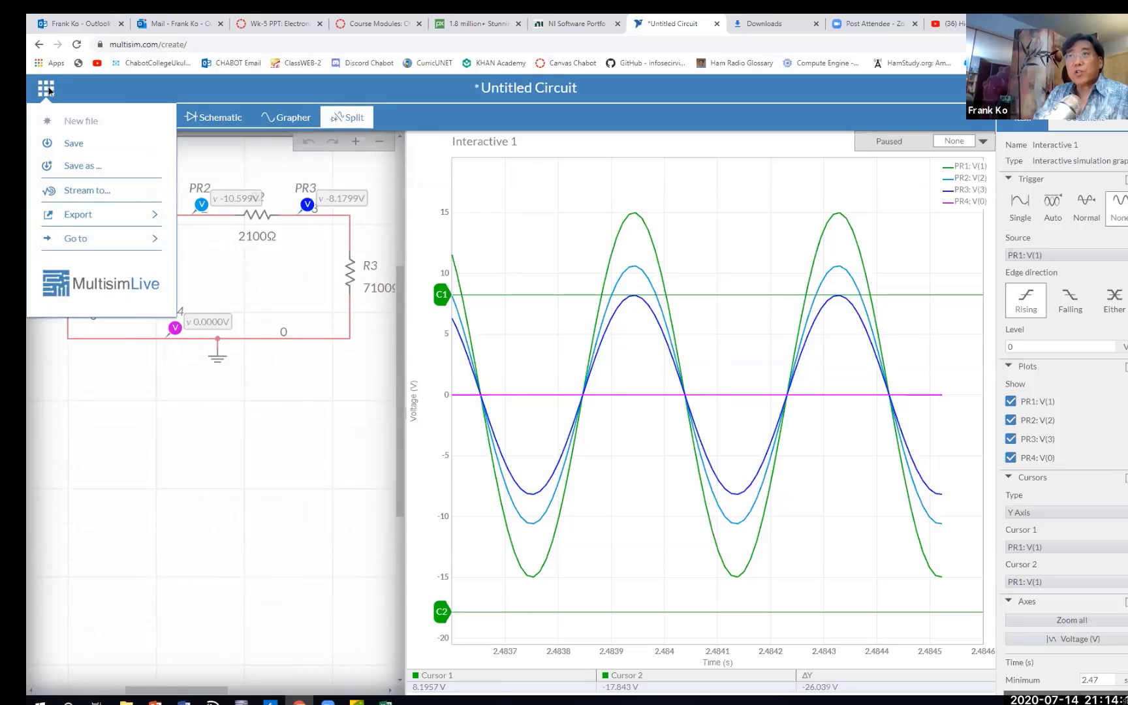
{"action": "left_click", "coordinate": [76, 167]}
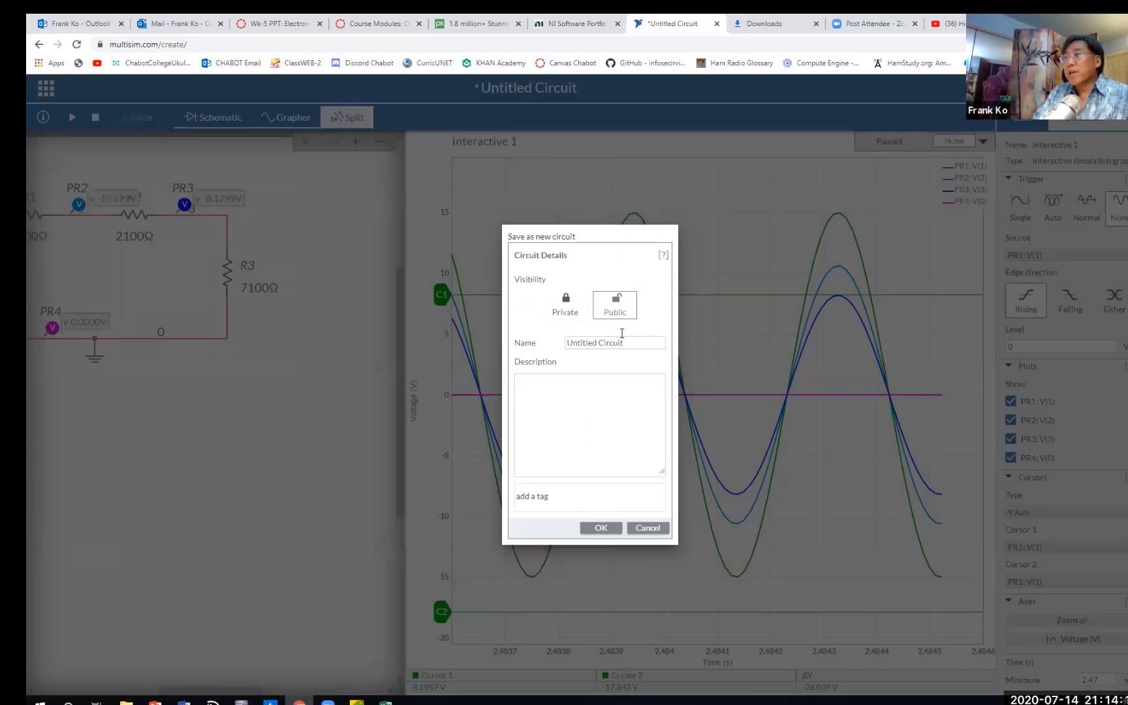
{"action": "triple_click", "coordinate": [603, 343]}
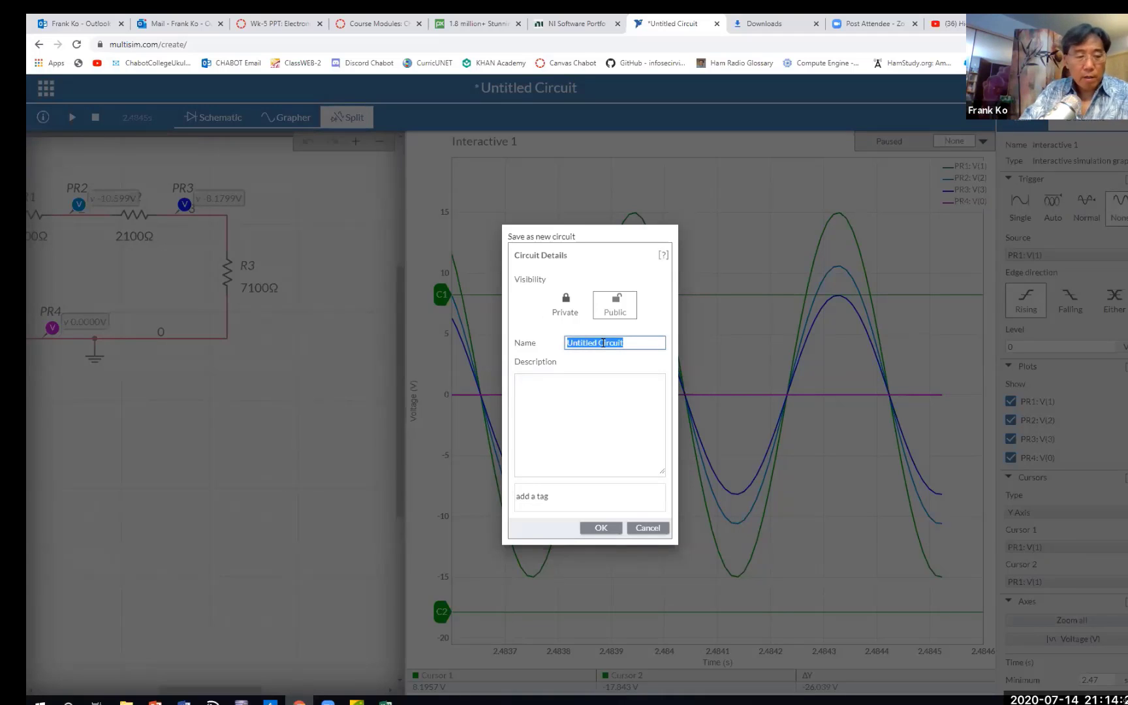
{"action": "type", "text": "AC 3"}
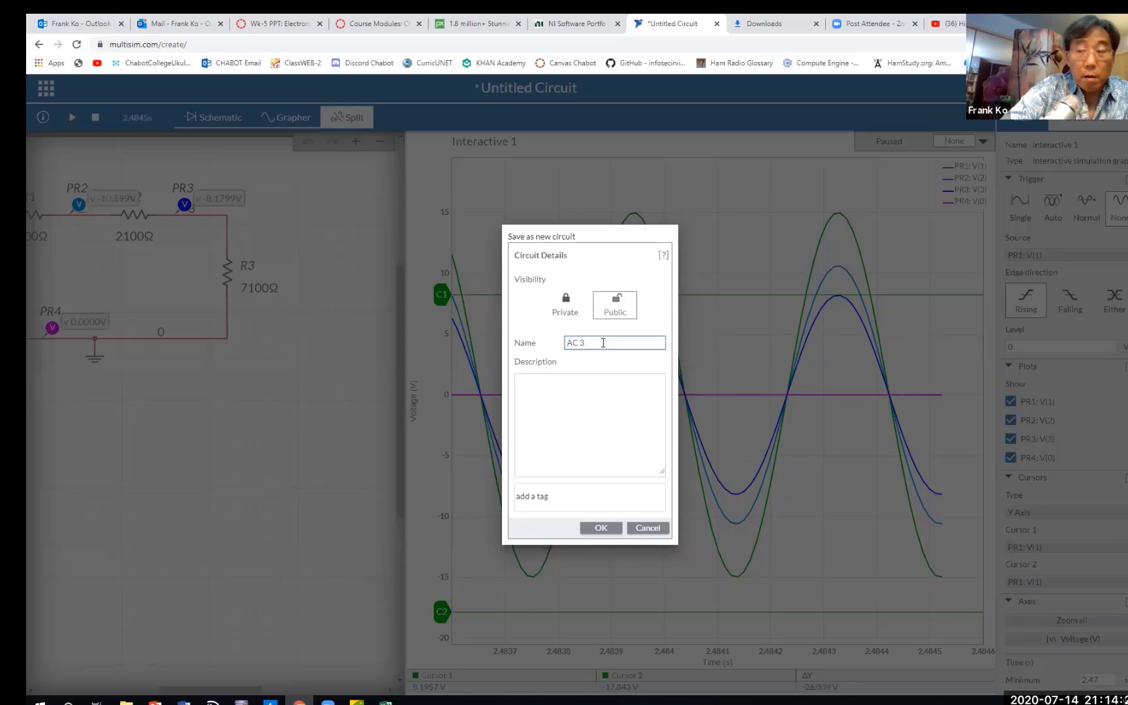
{"action": "type", "text": "R "}
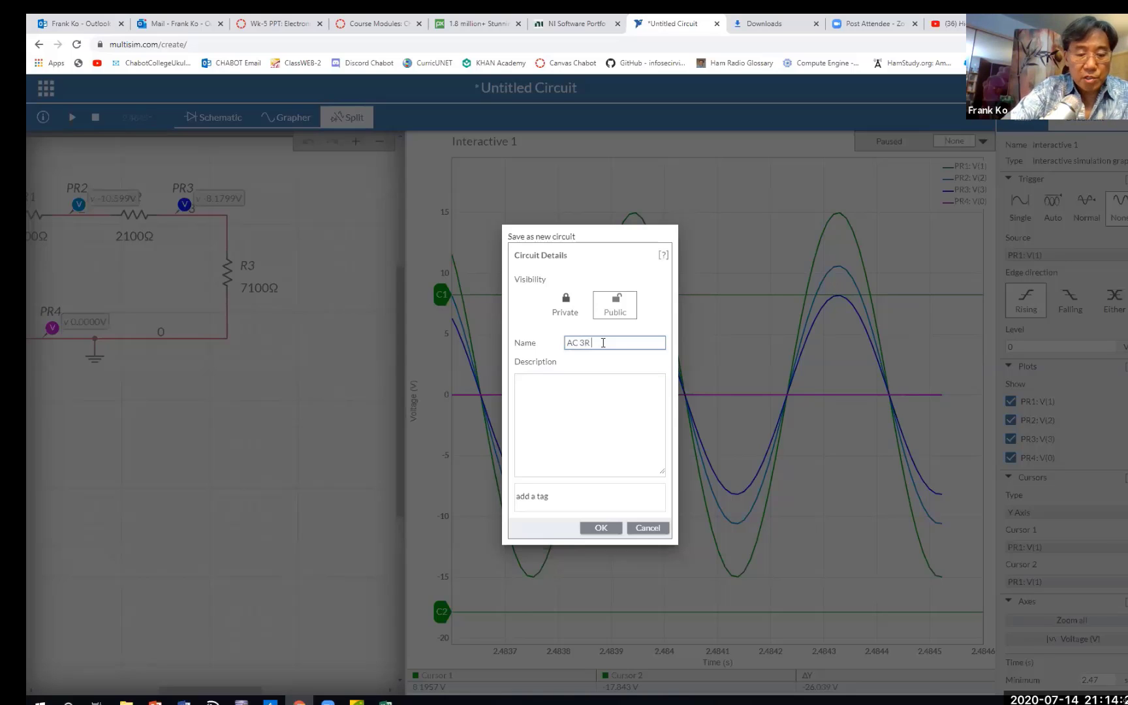
{"action": "type", "text": "IMP"}
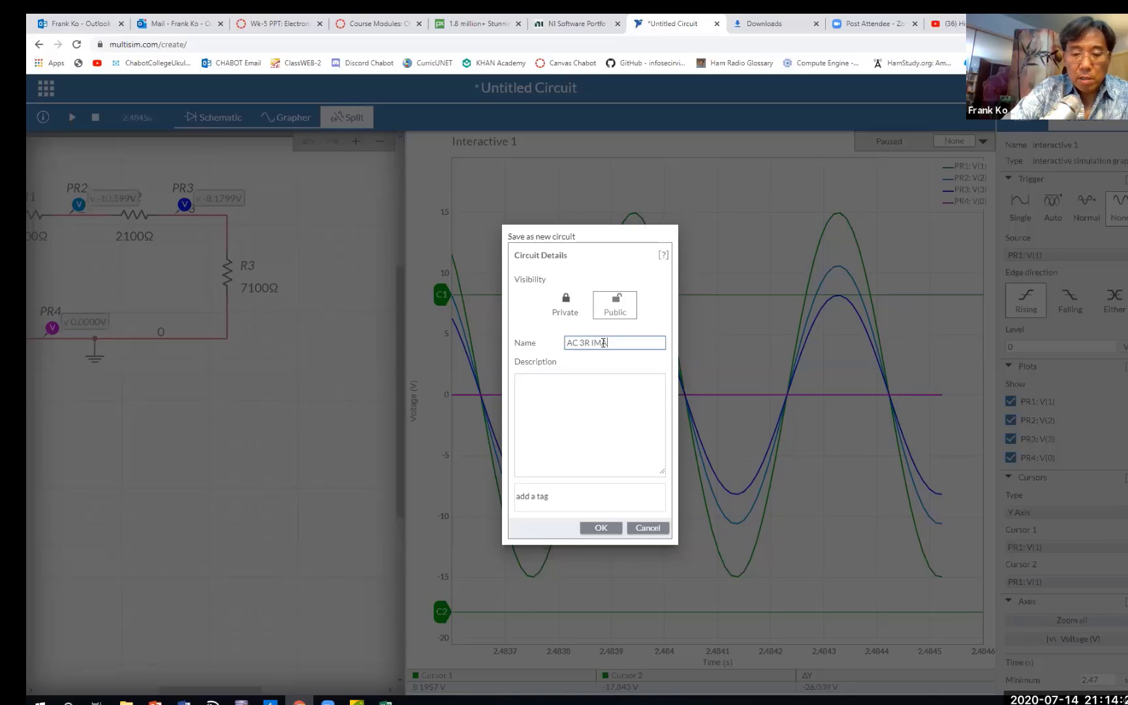
{"action": "type", "text": "M-2"}
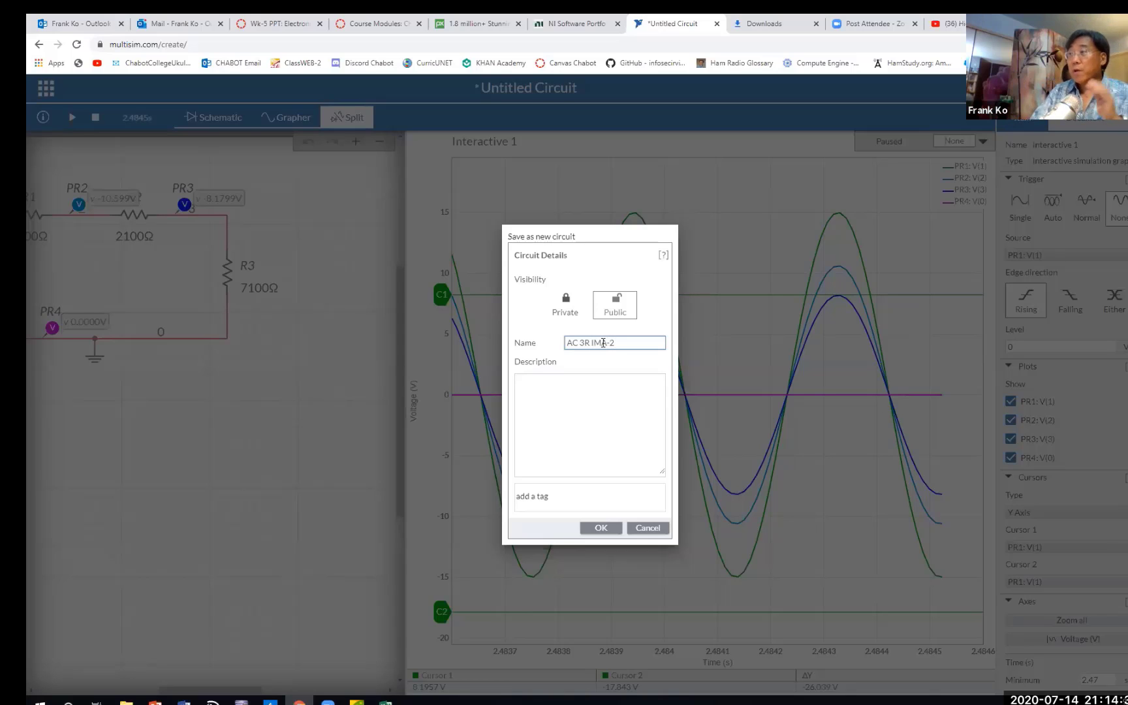
{"action": "left_click", "coordinate": [539, 399]}
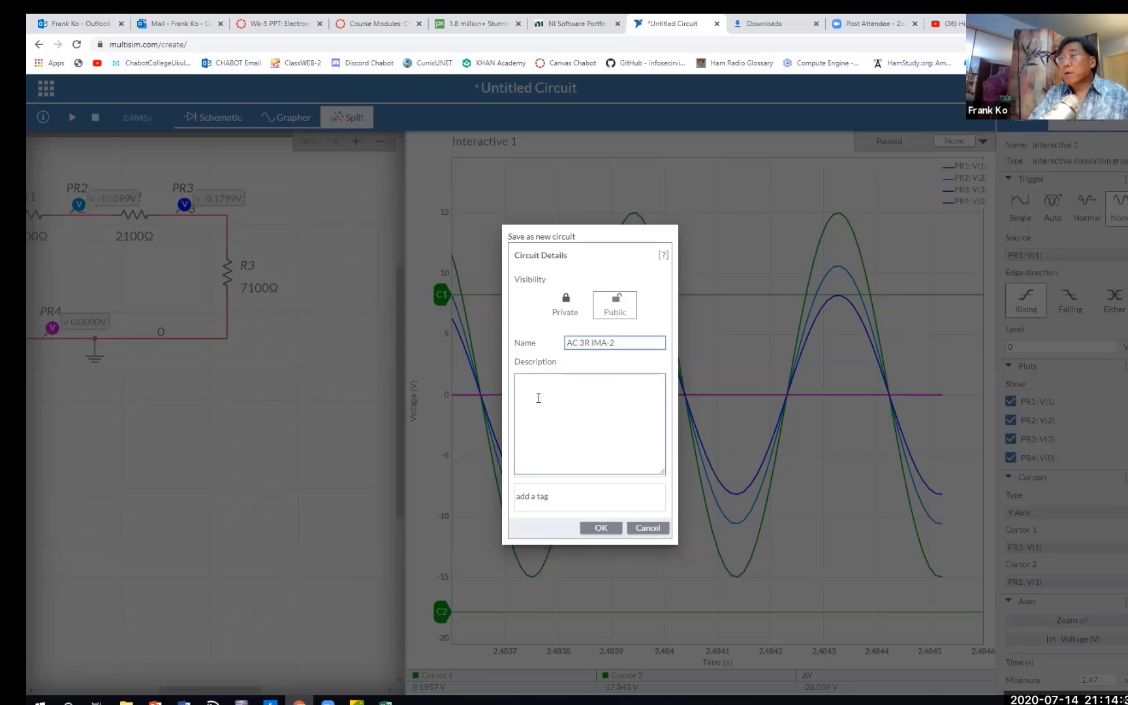
{"action": "left_click", "coordinate": [600, 528]}
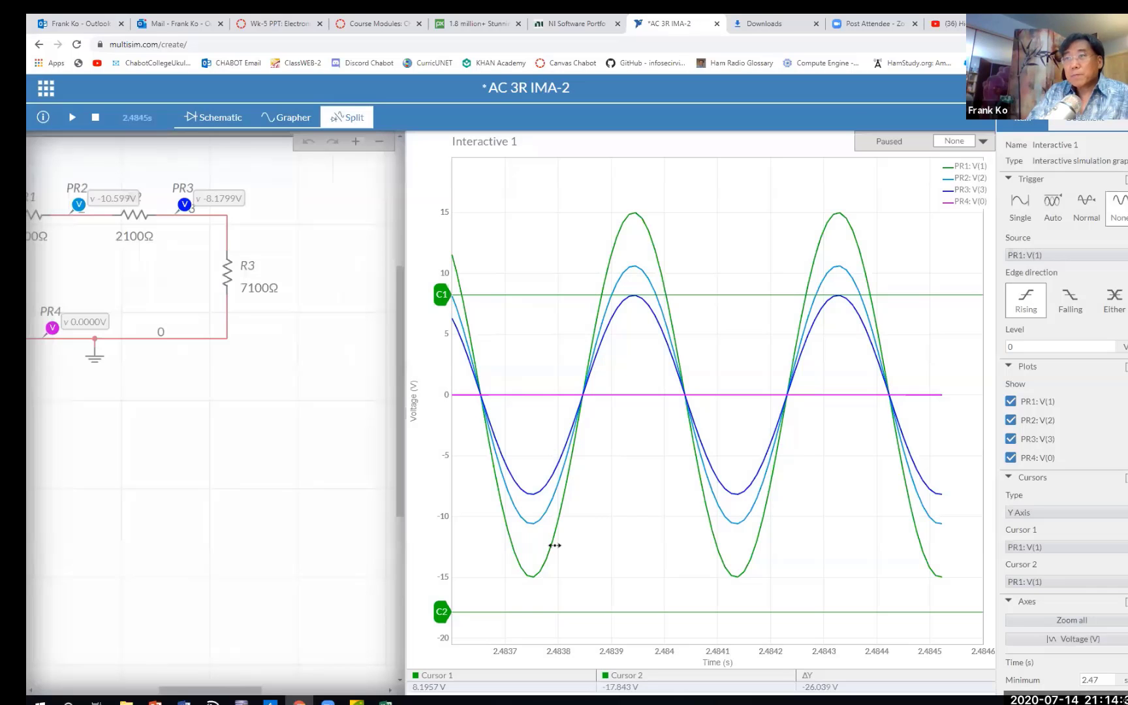